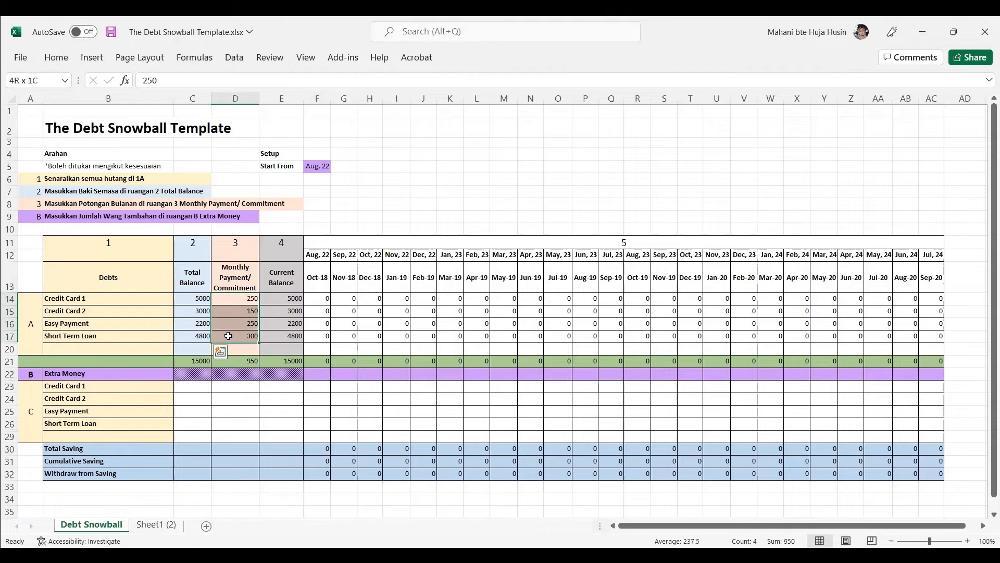
# Enter 200 as the Extra Money for Aug, 22.
pyautogui.moveTo(286, 299); pyautogui.dragTo(284, 338)
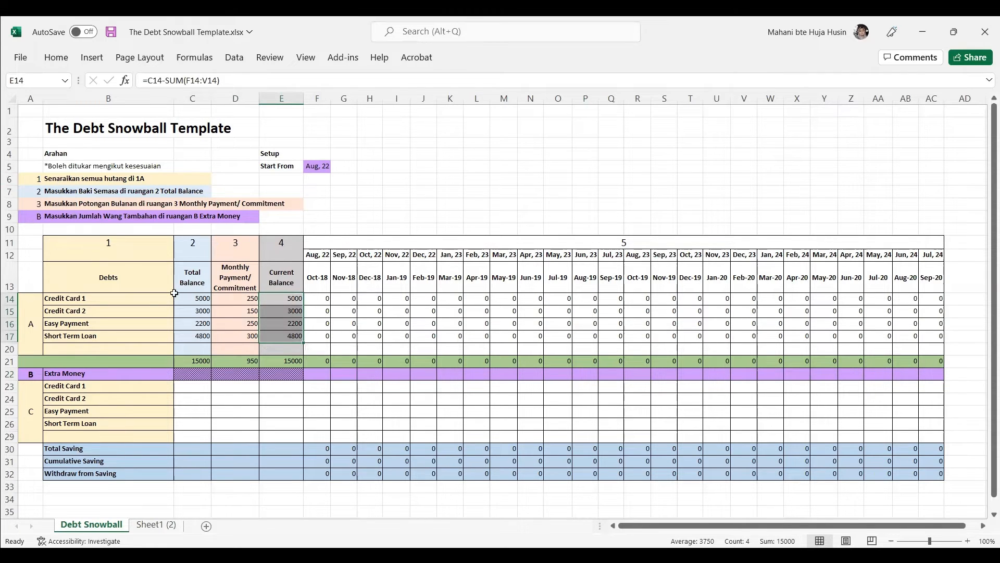
pyautogui.click(323, 373)
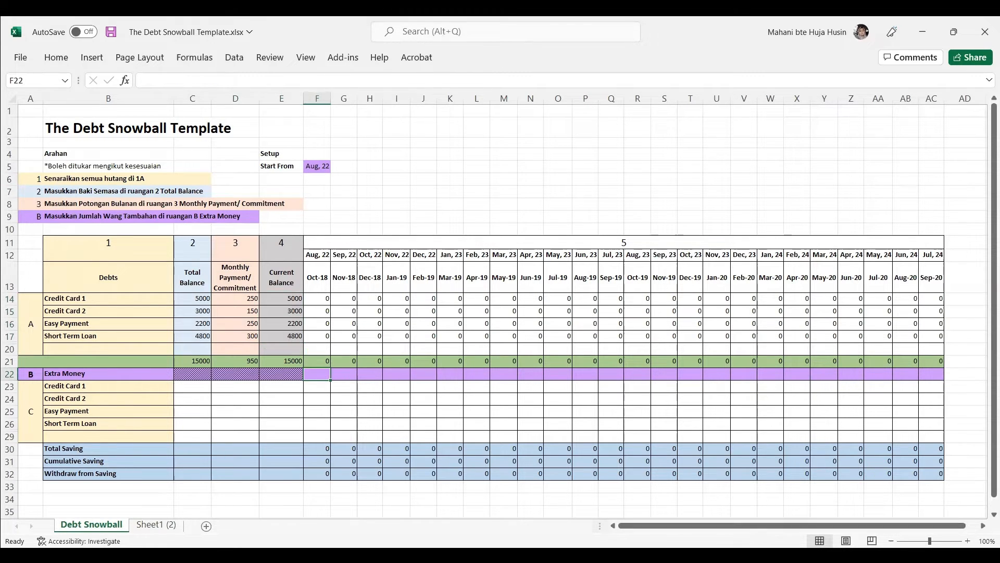
pyautogui.write('2')
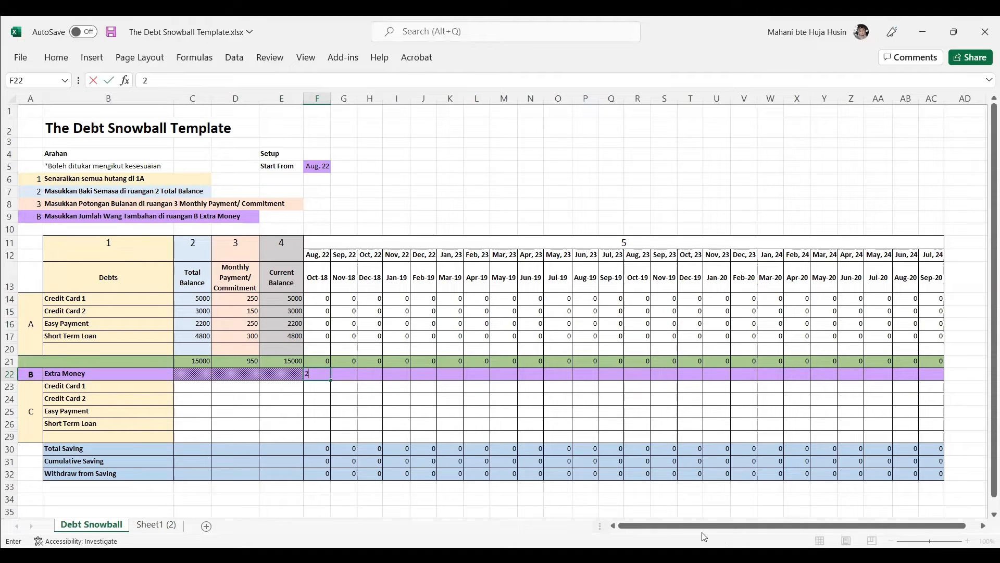
pyautogui.write('00')
pyautogui.click(397, 399)
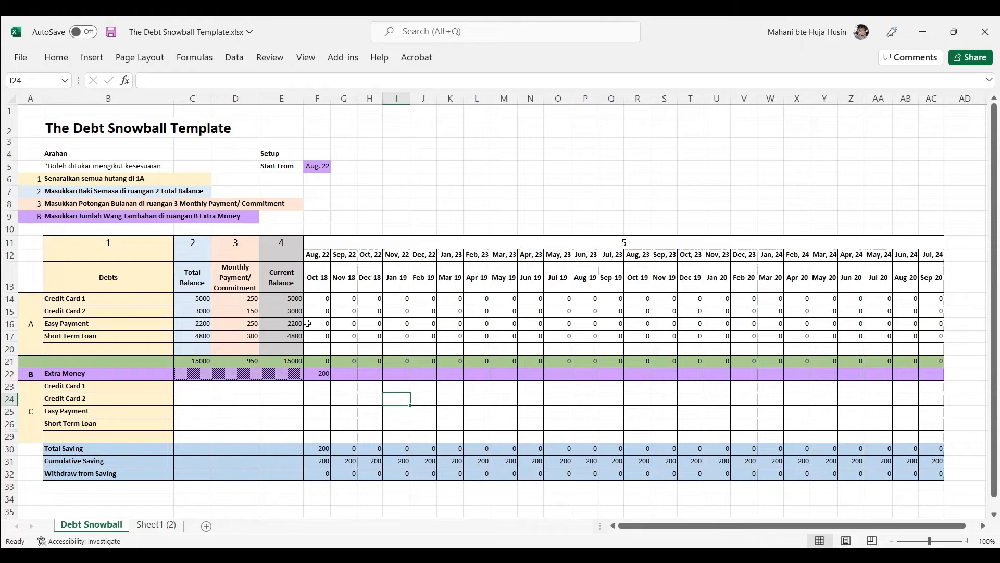
# Enter the Aug, 22 payments: 250 for Credit Card 1, 150 for Credit Card 2, 250 for Easy Payment and 300 for Short Term Loan.
pyautogui.click(318, 297)
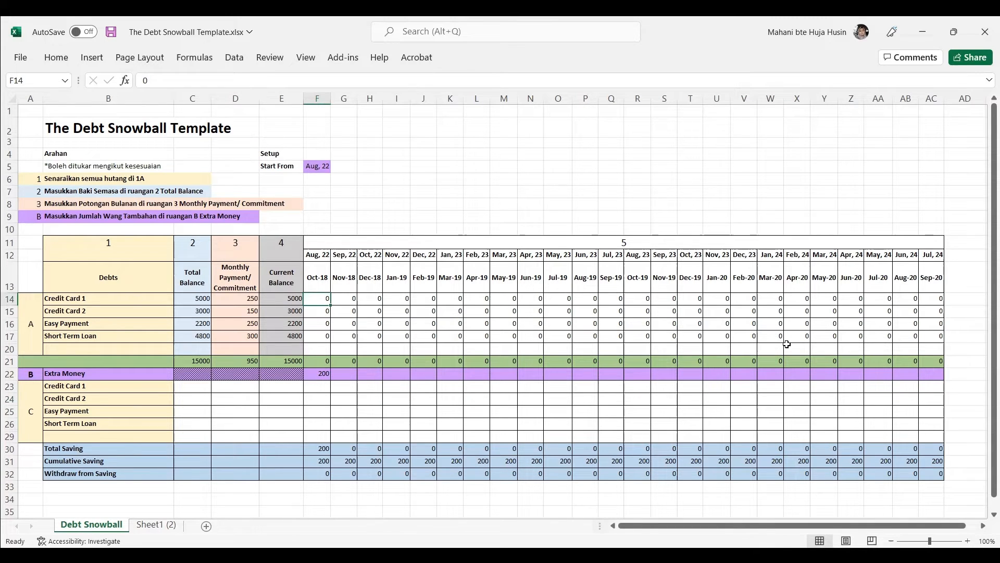
pyautogui.write('25')
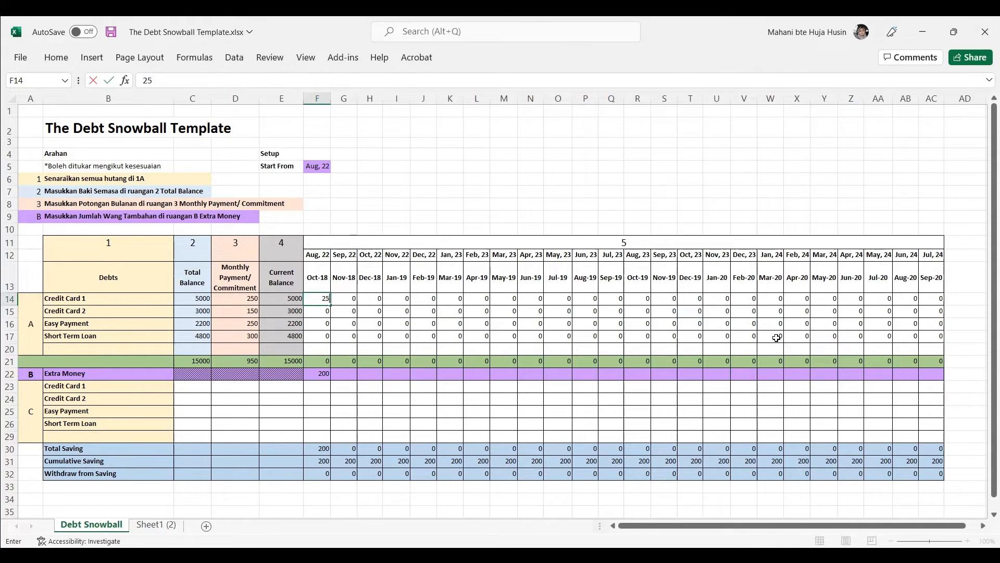
pyautogui.write('0')
pyautogui.press('Return')
pyautogui.write('1')
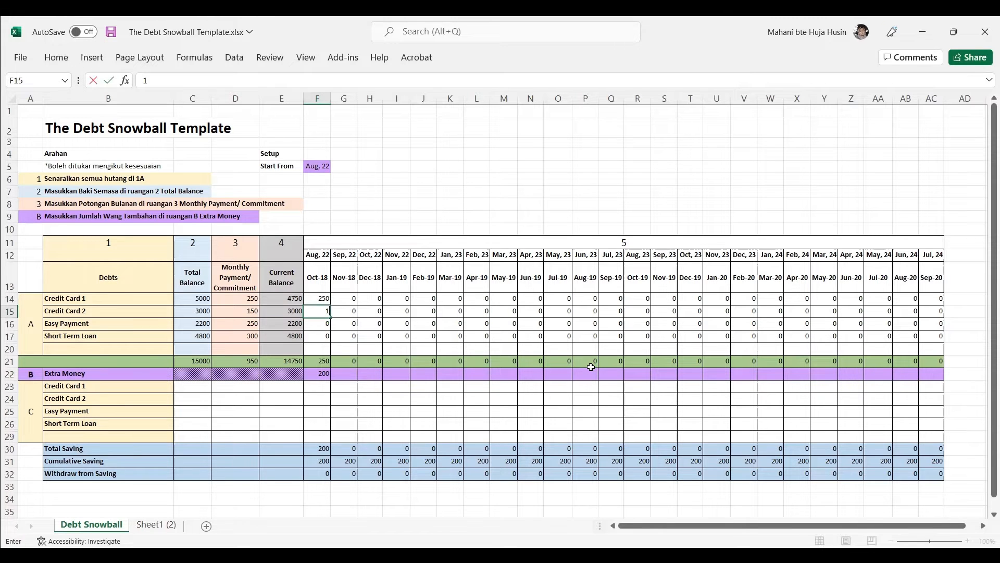
pyautogui.write('50')
pyautogui.press('Return')
pyautogui.write('25')
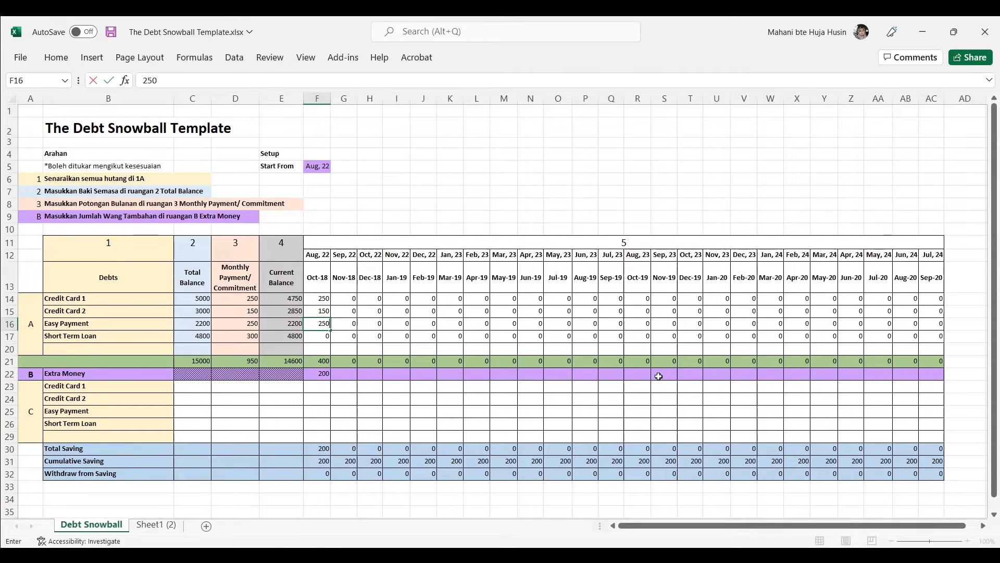
pyautogui.click(338, 411)
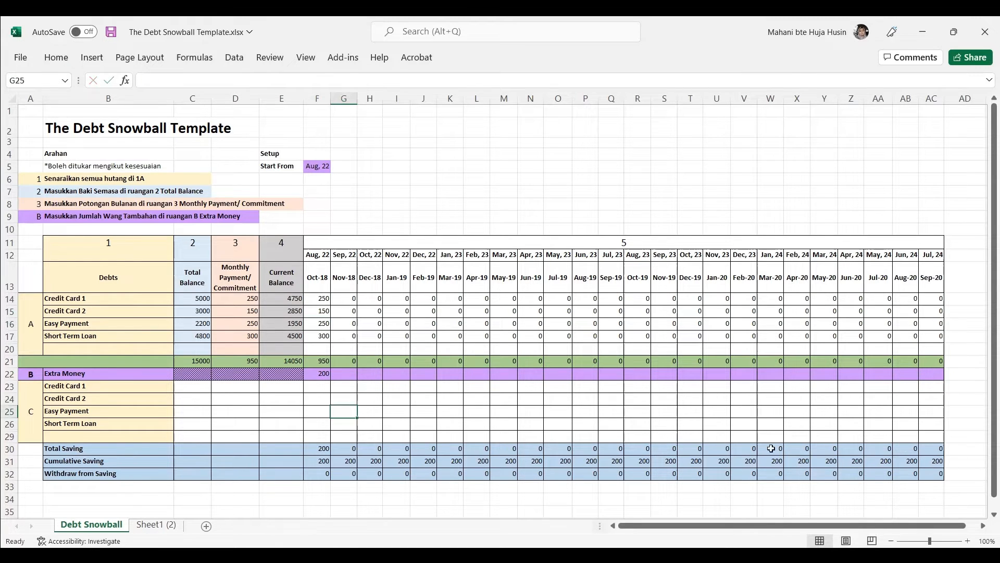
# Fill the Extra Money amount of 200 across every month from Aug, 22 through Jul, 24.
pyautogui.click(320, 374)
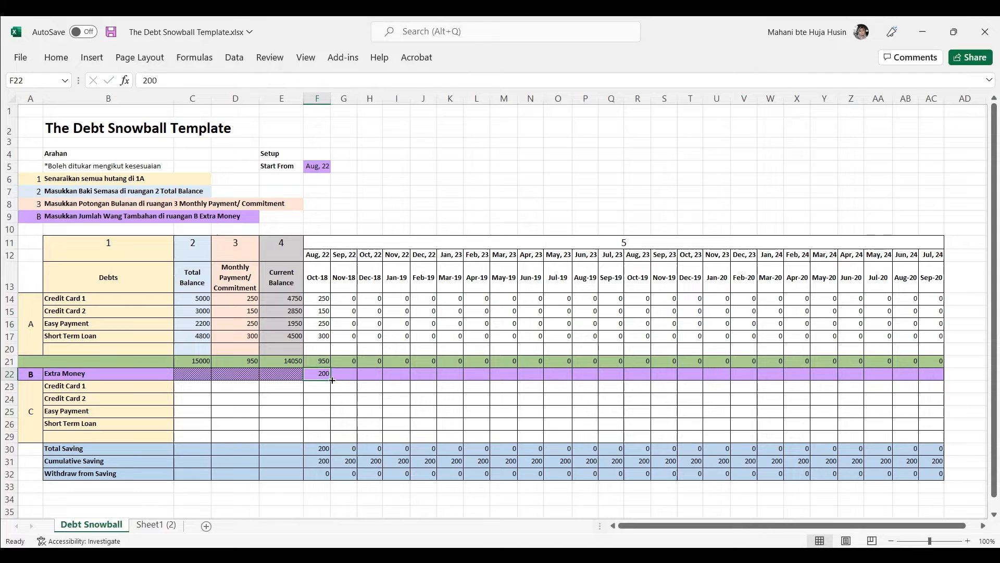
pyautogui.moveTo(332, 380); pyautogui.dragTo(366, 376)
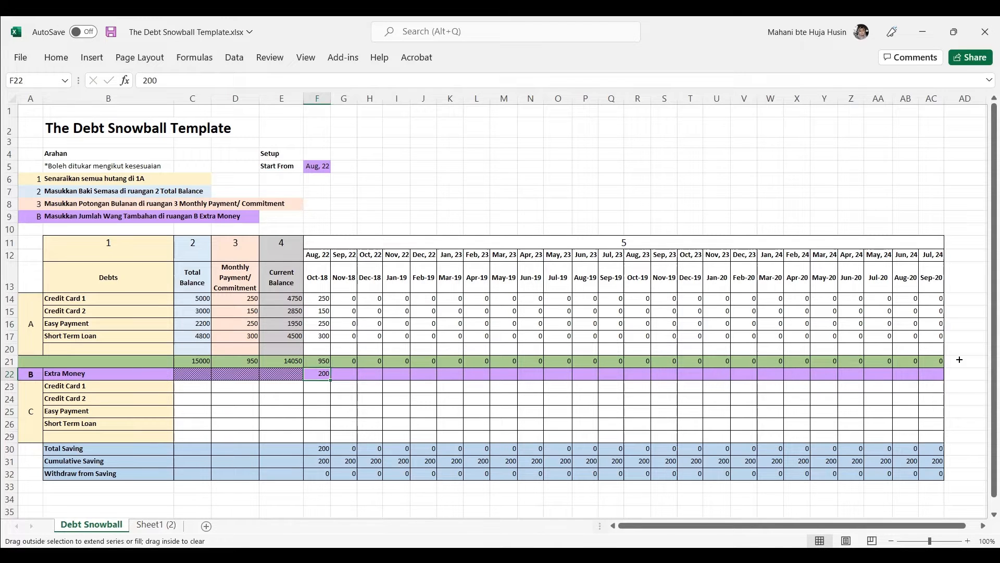
pyautogui.moveTo(959, 359); pyautogui.dragTo(959, 364)
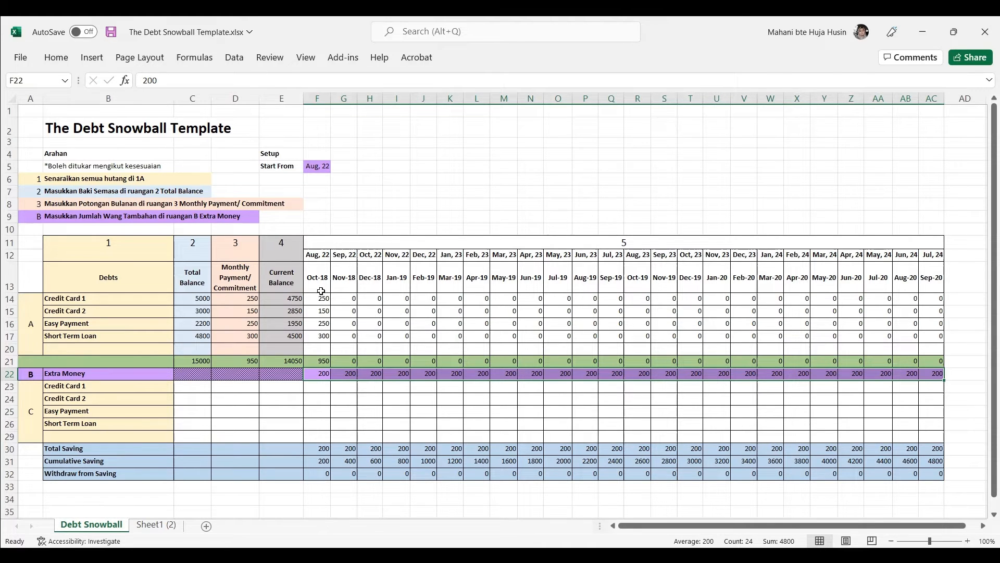
# Copy the Aug, 22 payments of all four debts across the months through Dec, 22.
pyautogui.moveTo(322, 298); pyautogui.dragTo(358, 343)
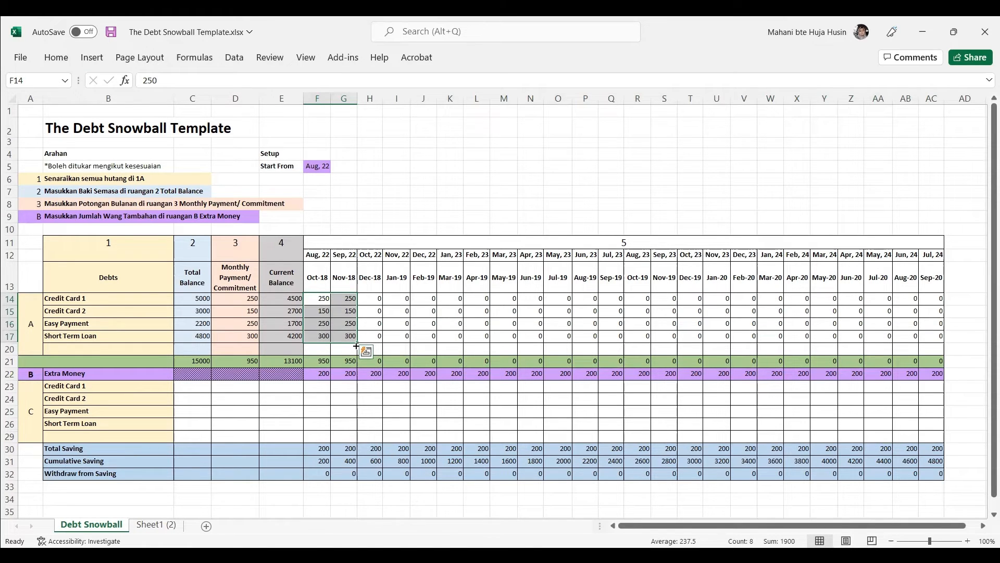
pyautogui.moveTo(357, 342); pyautogui.dragTo(411, 344)
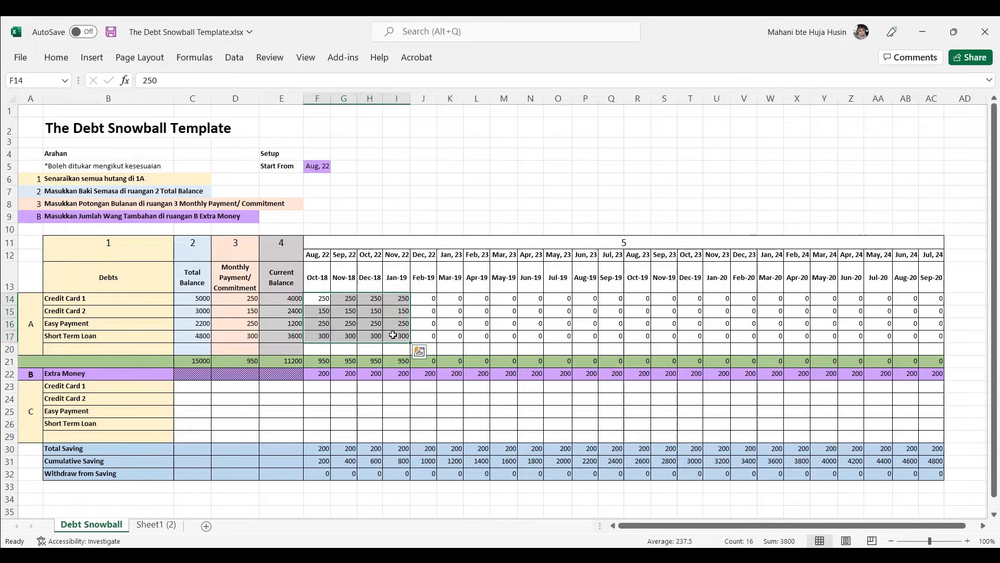
pyautogui.moveTo(412, 341); pyautogui.dragTo(425, 338)
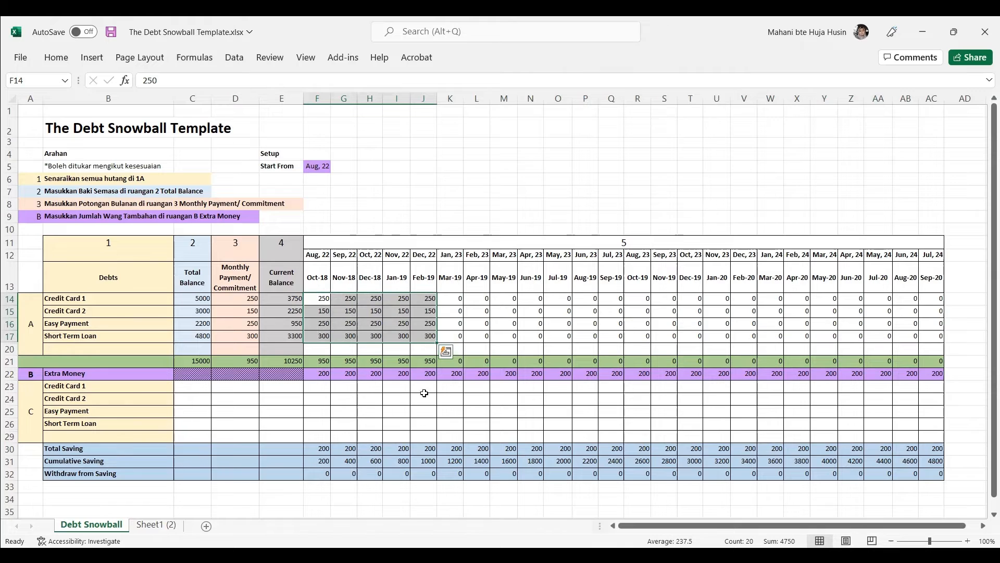
# Enter the remaining Easy Payment balance of 950 as its Jan, 23 payment.
pyautogui.click(452, 324)
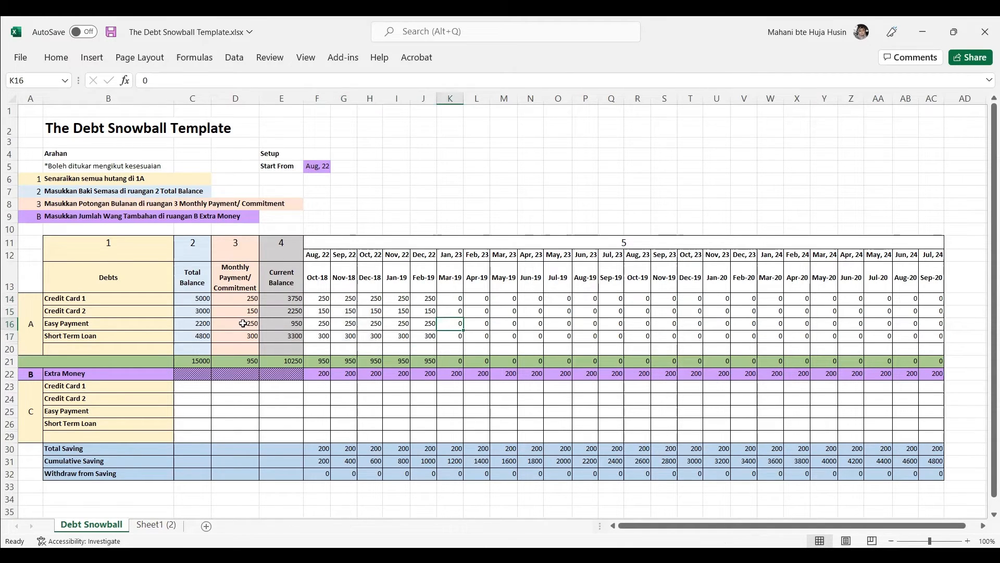
pyautogui.click(290, 327)
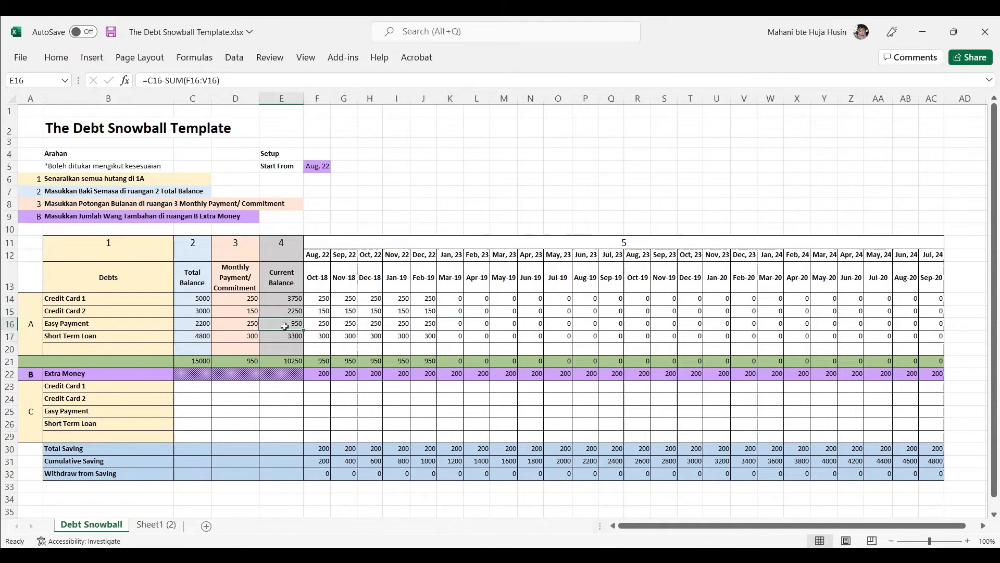
pyautogui.click(452, 324)
pyautogui.write('95')
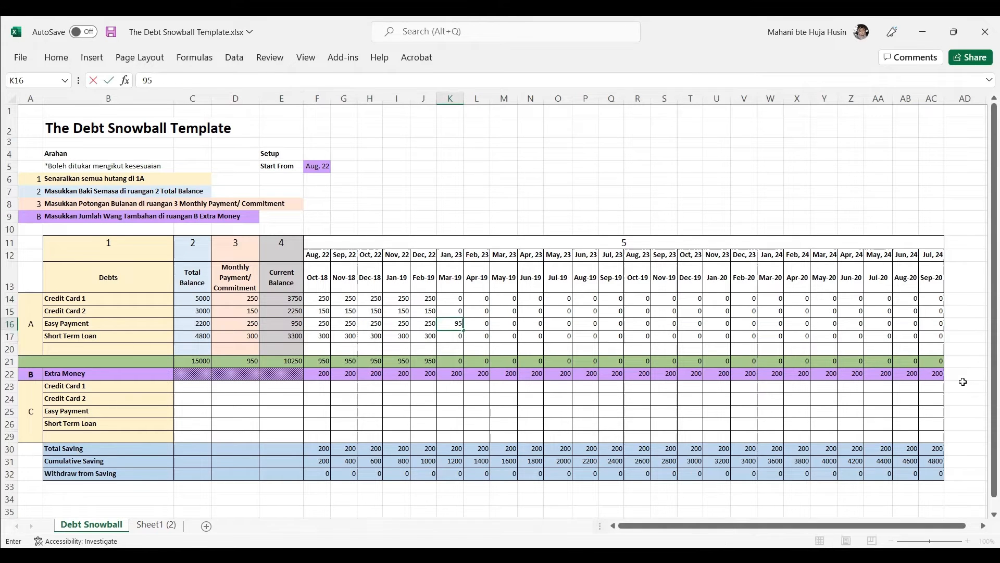
pyautogui.write('0')
# Enter Jan, 23 payments of 250 for Credit Card 1, 150 for Credit Card 2 and 300 for Short Term Loan, and bold the Easy Payment amount.
pyautogui.press('Up')
pyautogui.press('Up')
pyautogui.write('25')
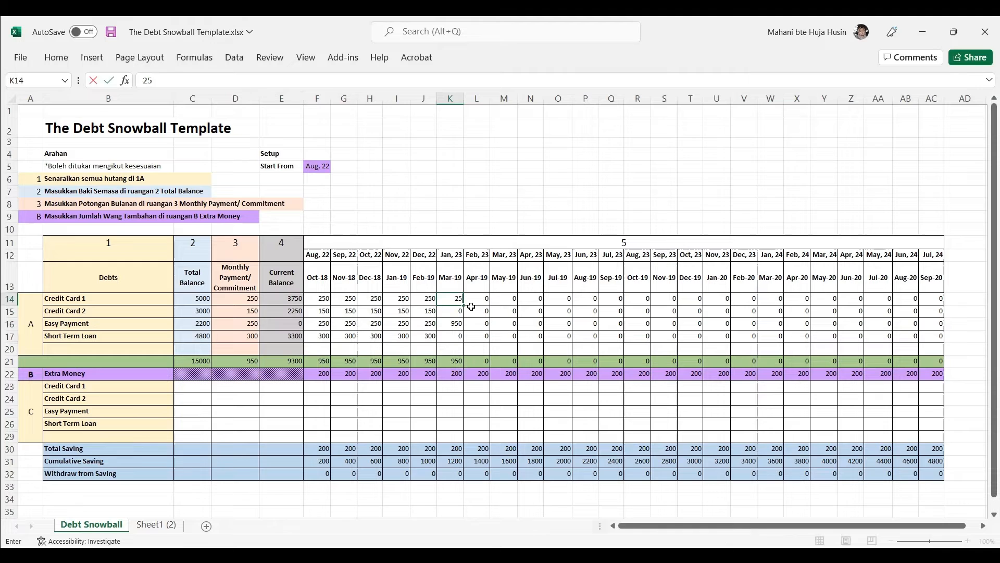
pyautogui.write('0')
pyautogui.press('Return')
pyautogui.write('15')
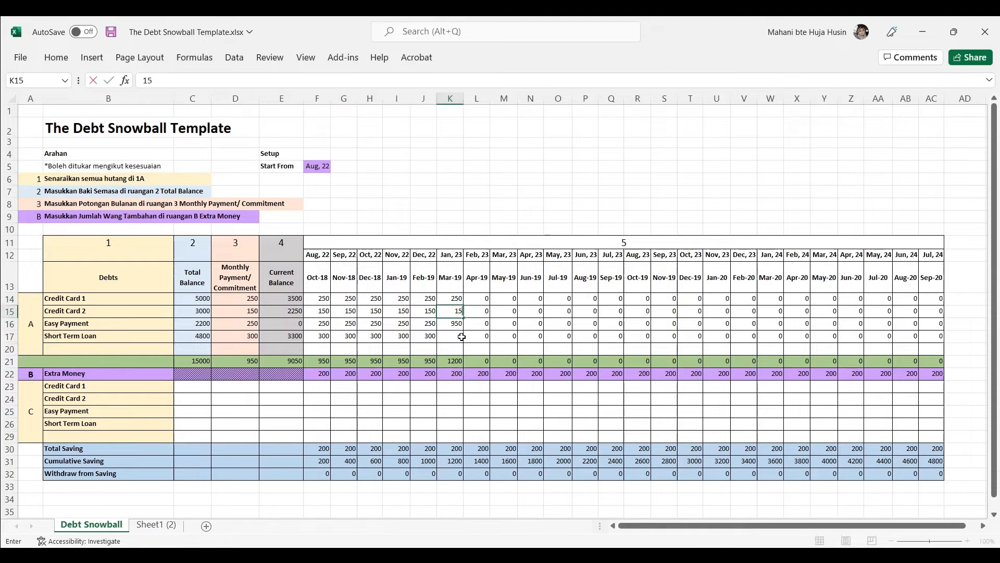
pyautogui.write('0')
pyautogui.click(462, 336)
pyautogui.write('30')
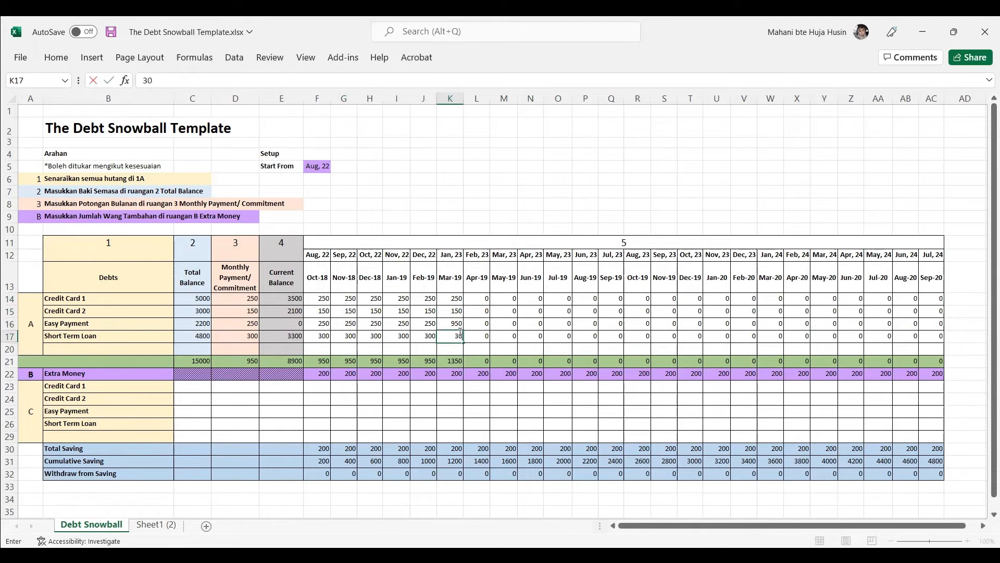
pyautogui.write('0')
pyautogui.click(452, 322)
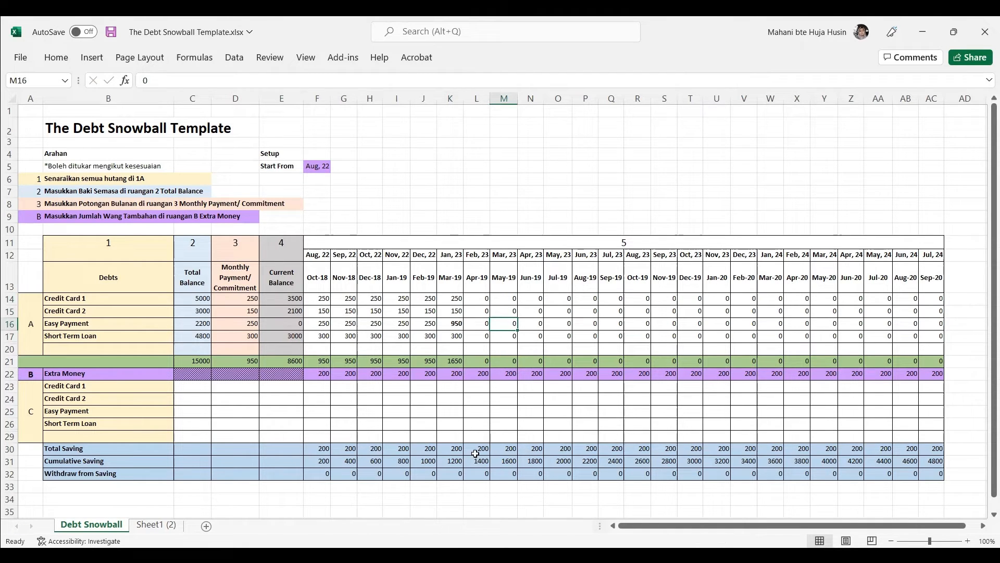
# Enter 950 in bold as the Withdraw from Saving amount for Jan, 23 and check the following month's Cumulative Saving.
pyautogui.click(451, 461)
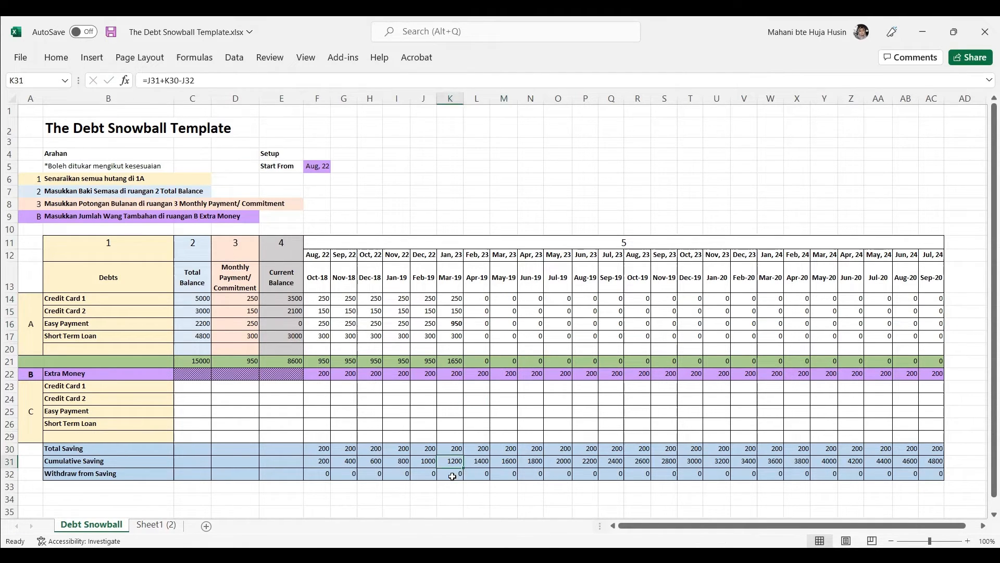
pyautogui.click(453, 475)
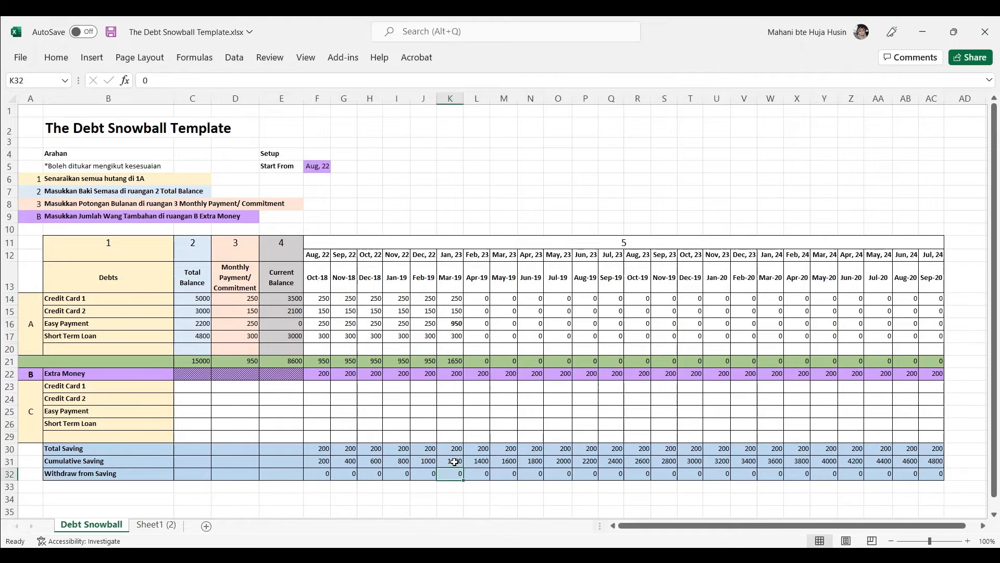
pyautogui.write('9')
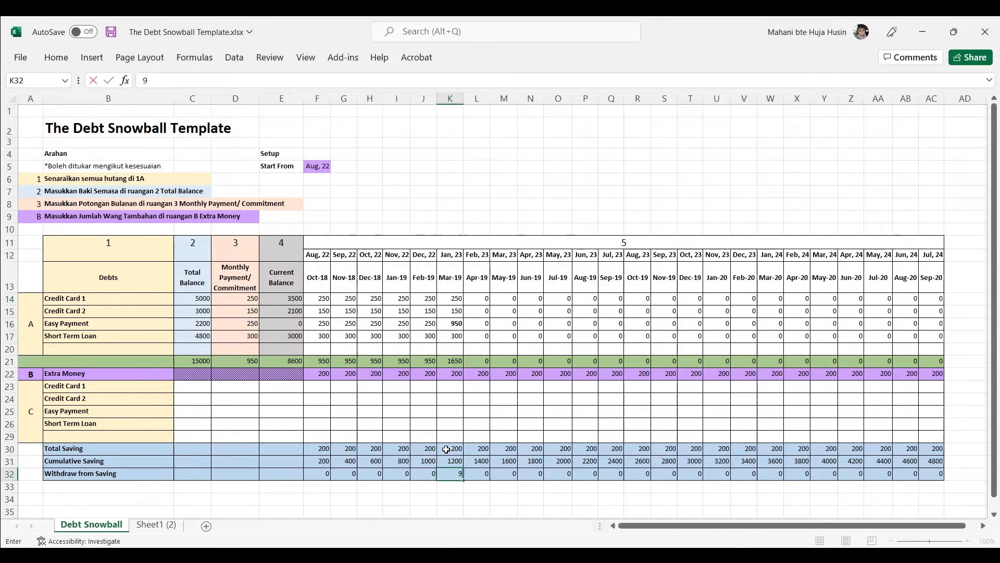
pyautogui.write('50')
pyautogui.hotkey('ctrl', 'Return')
pyautogui.click(484, 486)
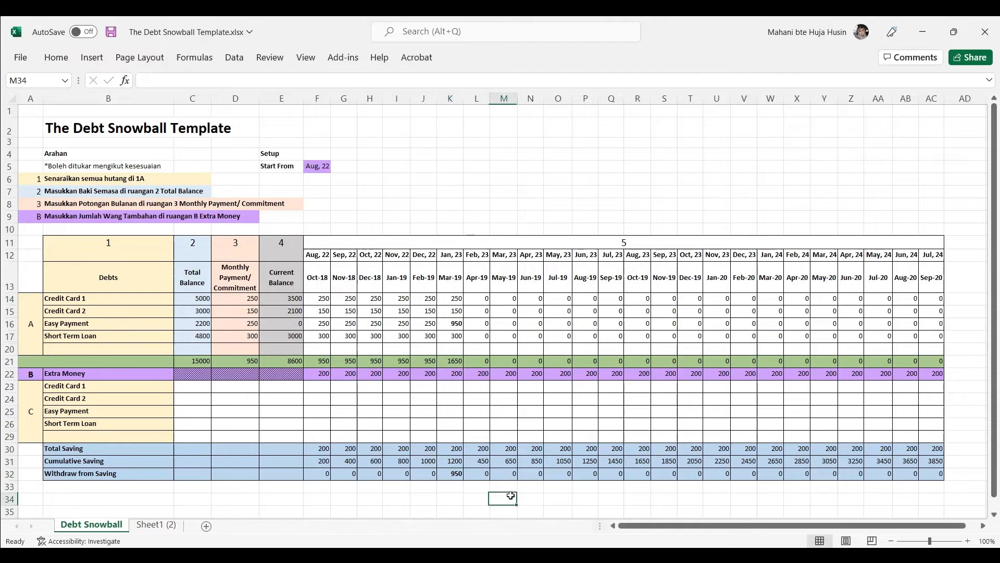
pyautogui.click(482, 461)
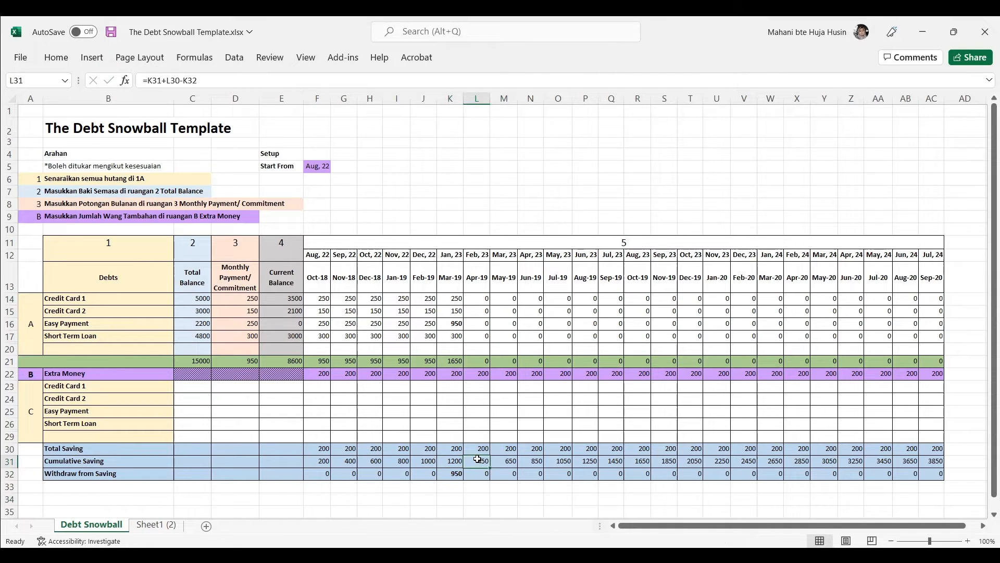
# Copy the Jan, 23 payments of Credit Card 1, Credit Card 2 and Short Term Loan into Feb, 23, leaving out Easy Payment.
pyautogui.moveTo(457, 299); pyautogui.dragTo(459, 320)
pyautogui.click(451, 321)
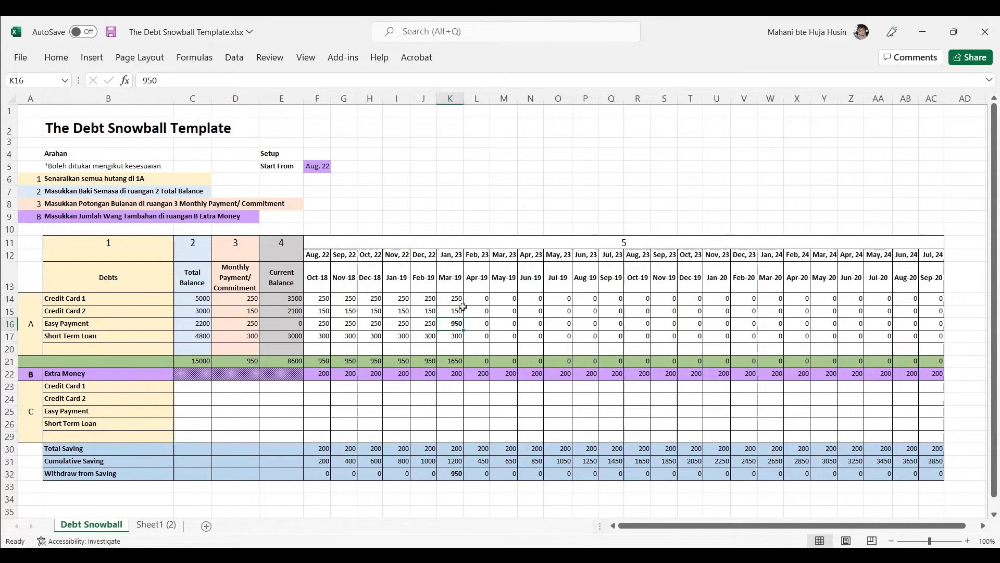
pyautogui.moveTo(453, 299); pyautogui.dragTo(486, 315)
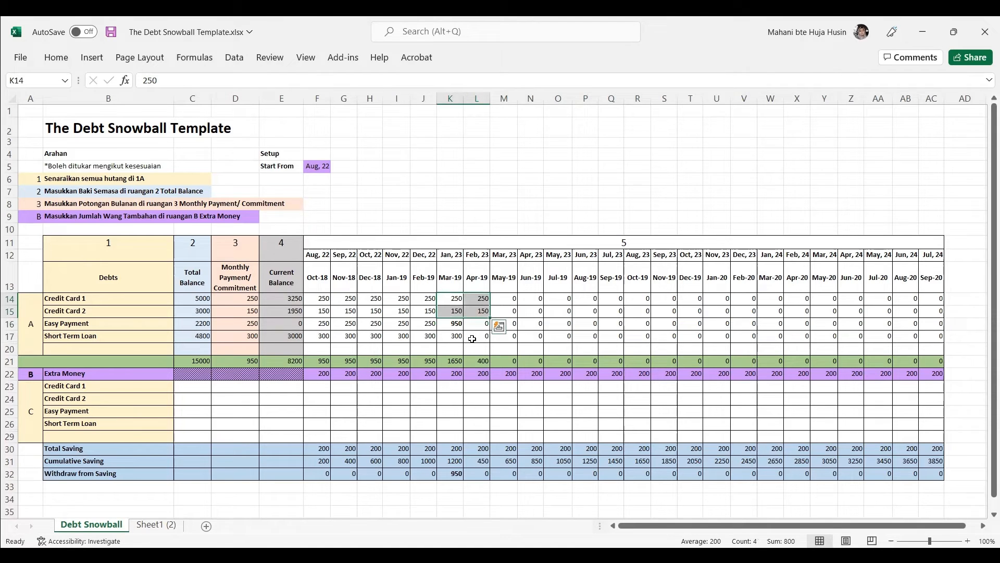
pyautogui.click(450, 323)
pyautogui.click(451, 336)
pyautogui.moveTo(463, 342); pyautogui.dragTo(486, 341)
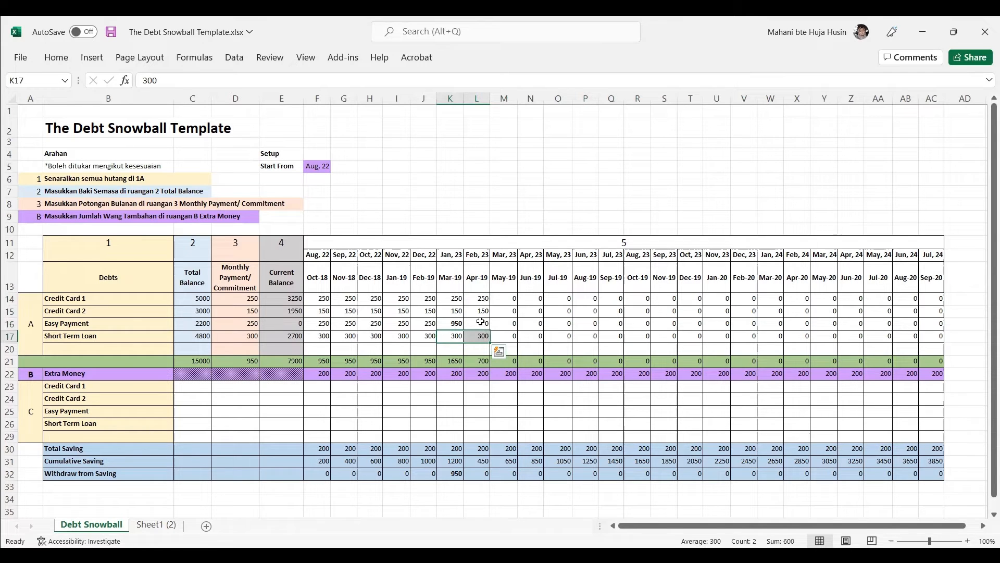
# Enter the freed-up 250 for Feb, 23 in the Easy Payment row of section C.
pyautogui.click(480, 322)
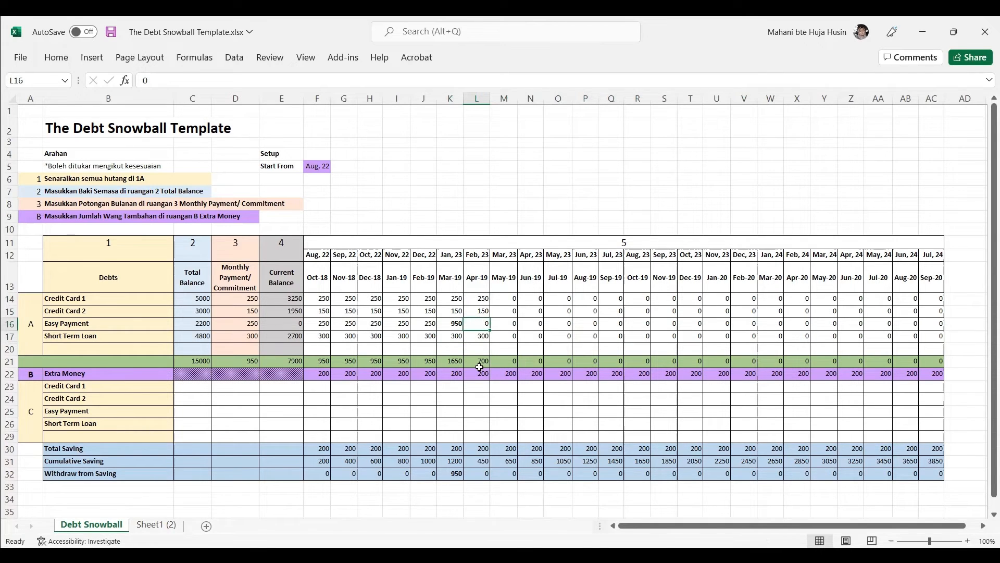
pyautogui.click(424, 325)
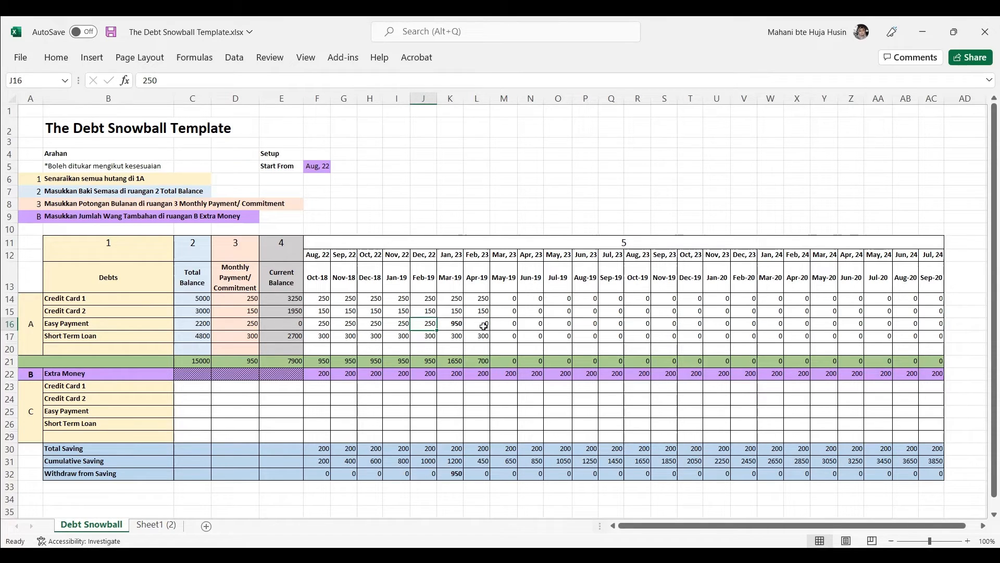
pyautogui.click(506, 409)
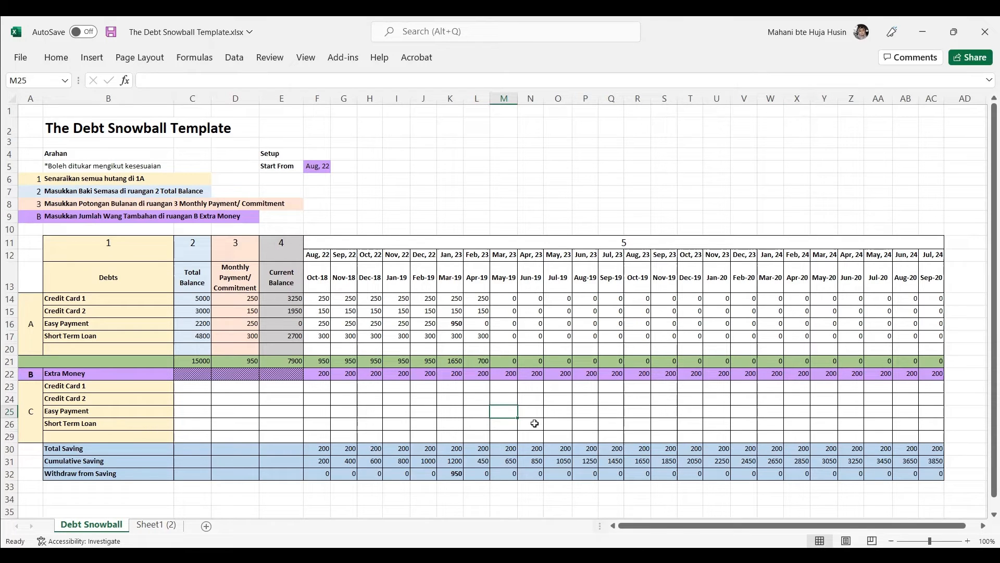
pyautogui.click(472, 415)
pyautogui.write('2')
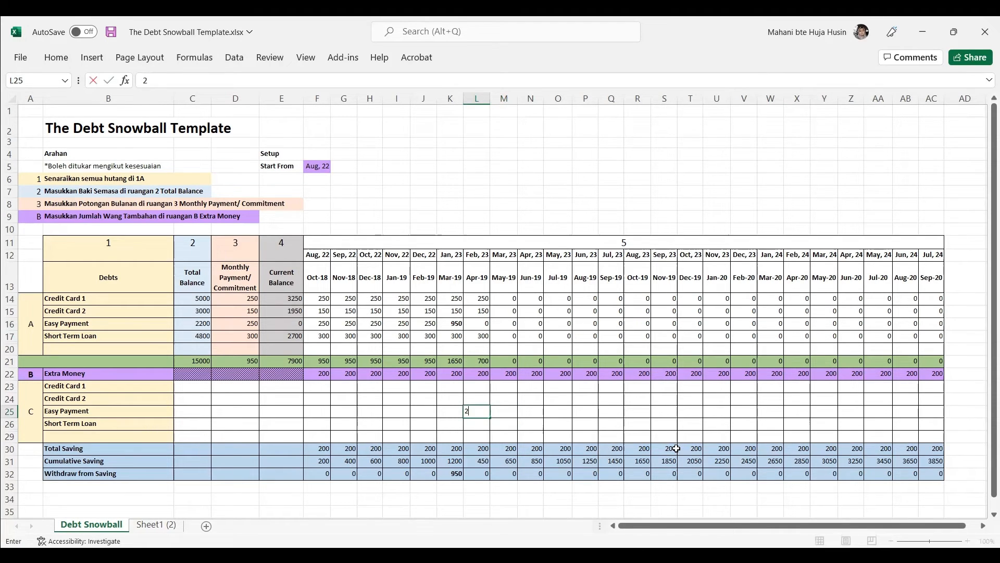
pyautogui.write('50')
pyautogui.click(620, 399)
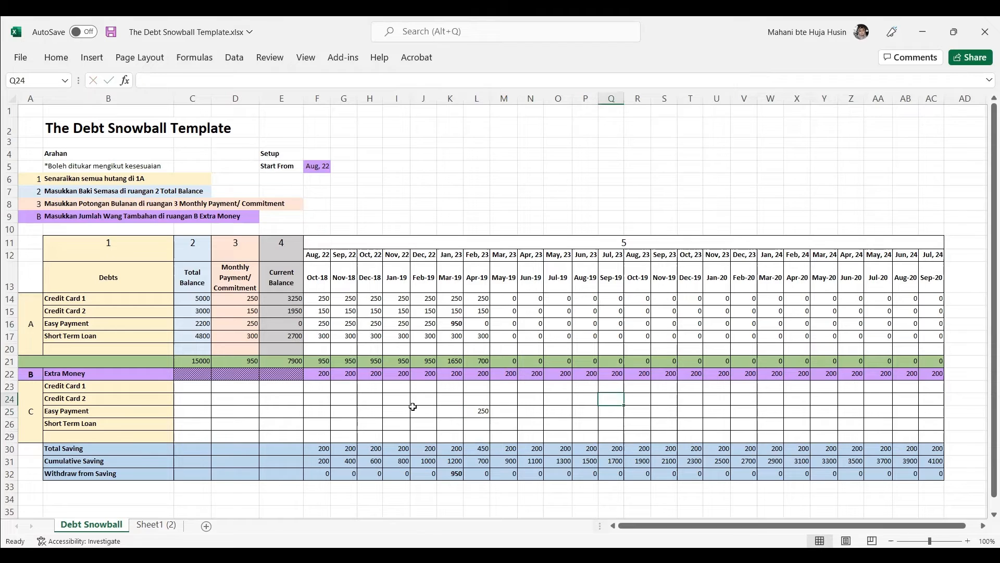
# Fill the Feb, 23 amount of 250 in section C's Easy Payment row across every month through Jul, 24.
pyautogui.click(468, 411)
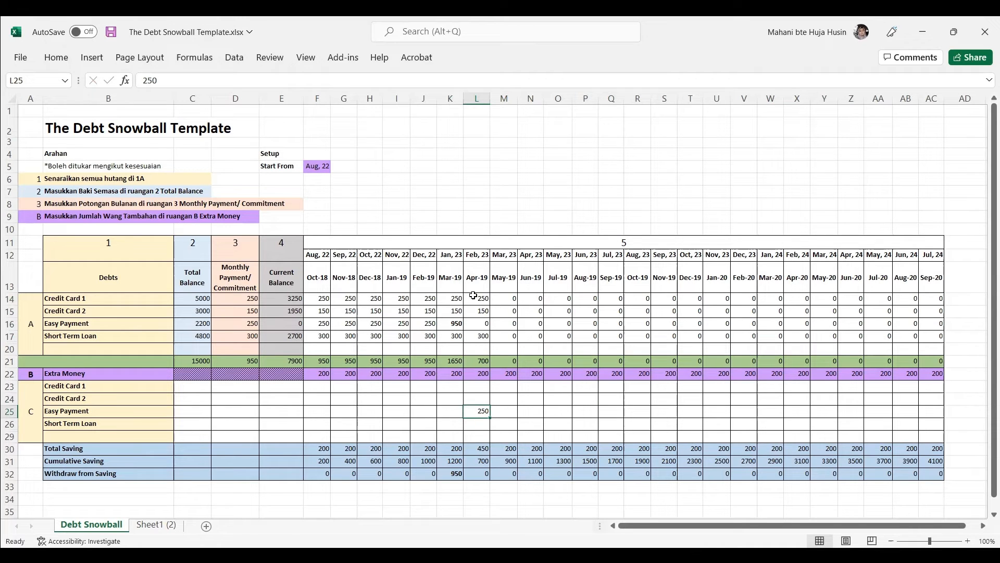
pyautogui.moveTo(483, 297); pyautogui.dragTo(491, 315)
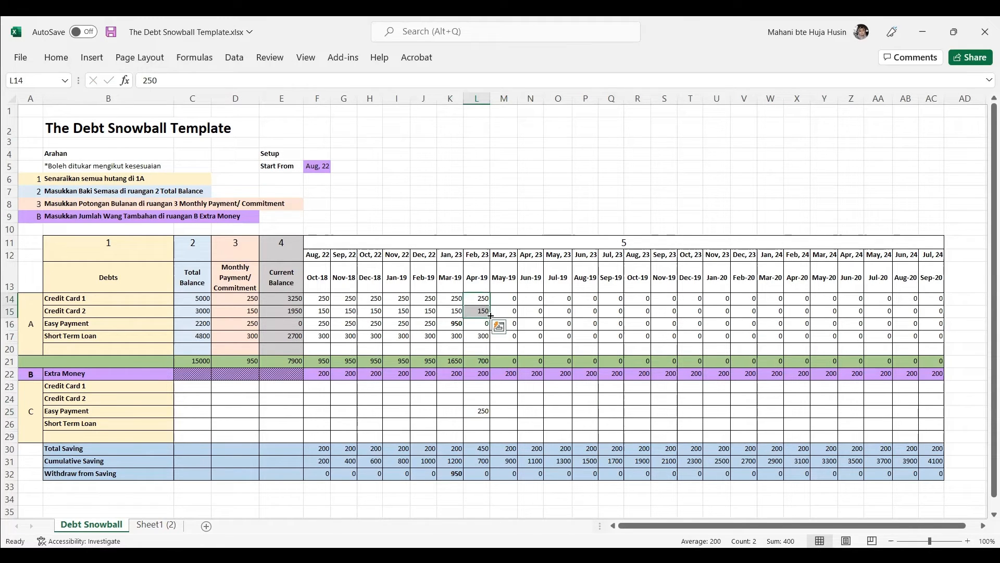
pyautogui.click(475, 410)
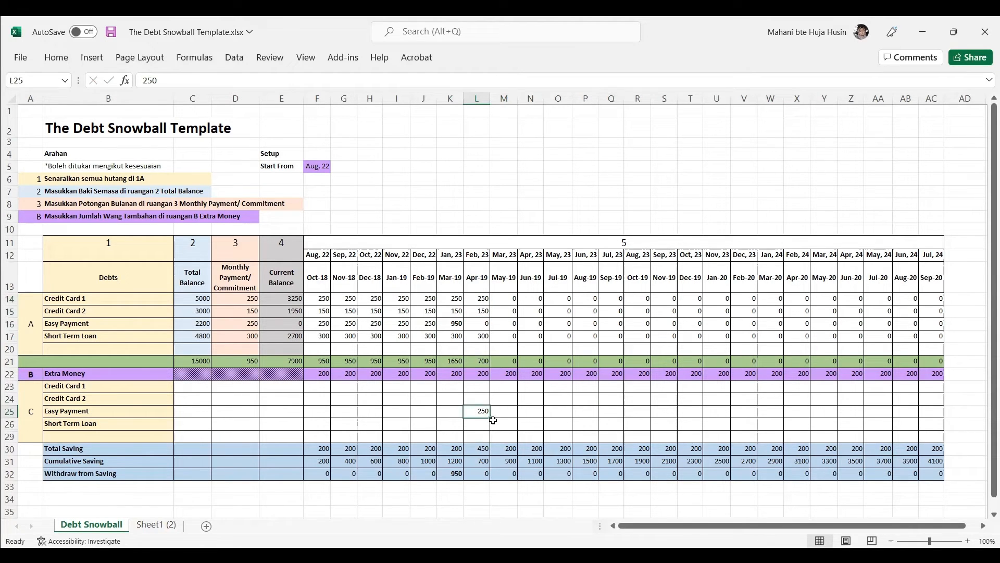
pyautogui.moveTo(491, 418); pyautogui.dragTo(832, 404)
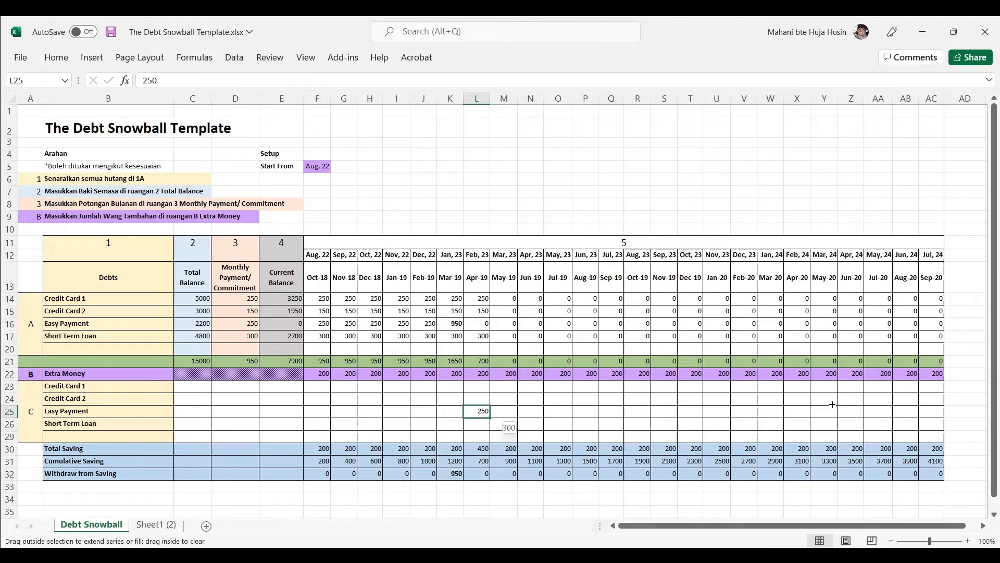
pyautogui.moveTo(936, 408); pyautogui.dragTo(937, 409)
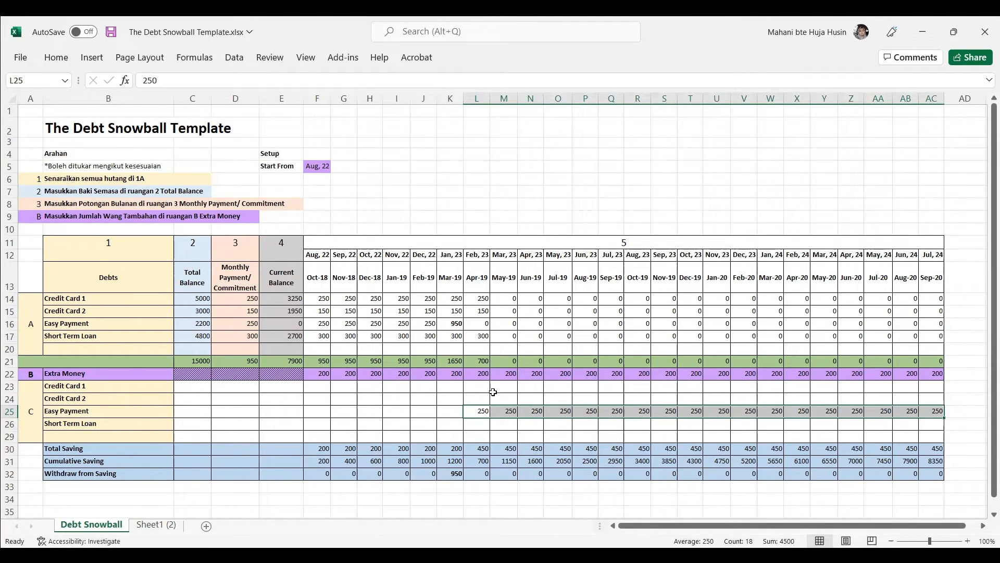
# Copy the Feb, 23 payments of all four debts in section A into Mar, 23, Apr, 23 and May, 23.
pyautogui.moveTo(472, 298); pyautogui.dragTo(480, 338)
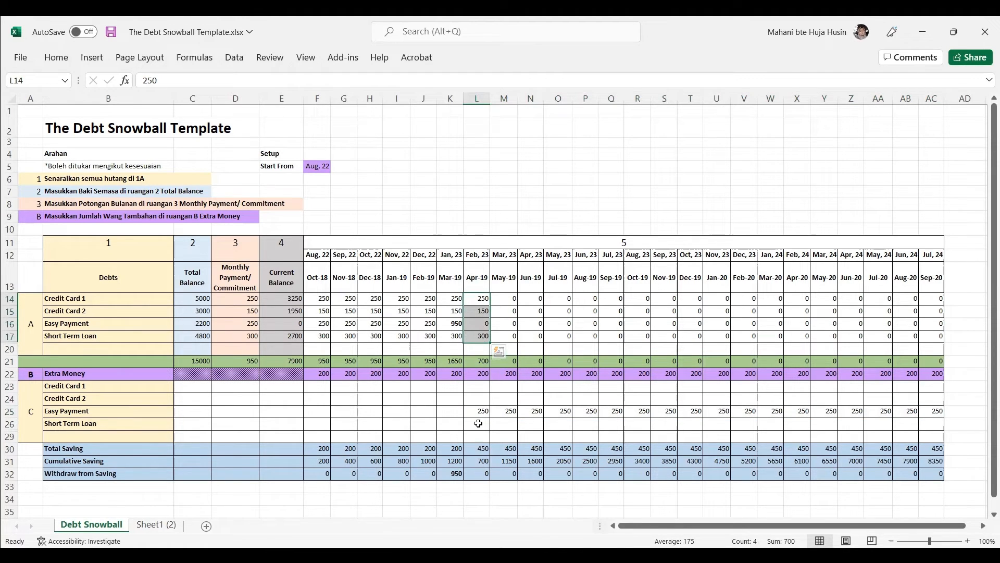
pyautogui.moveTo(493, 341); pyautogui.dragTo(513, 337)
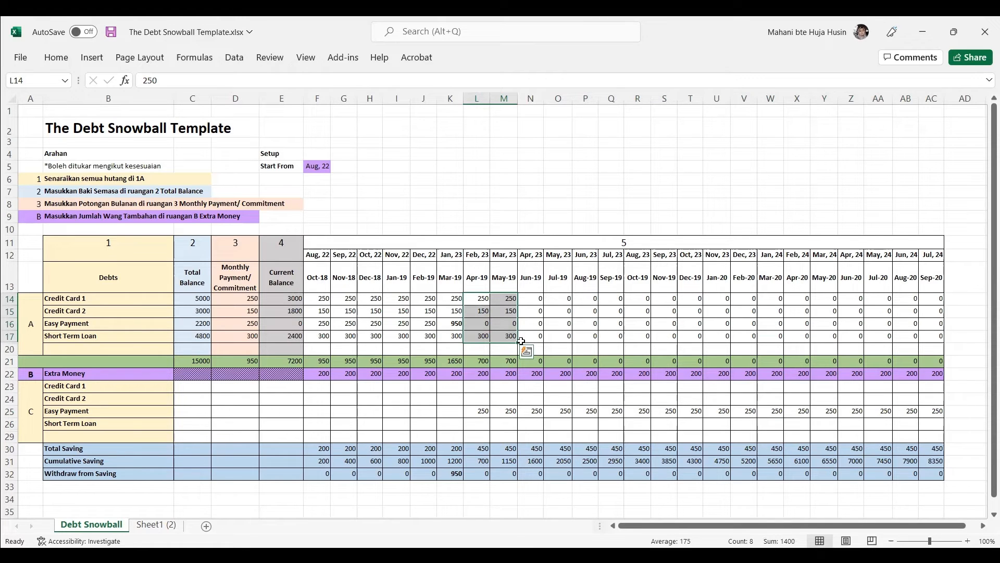
pyautogui.moveTo(517, 342); pyautogui.dragTo(540, 343)
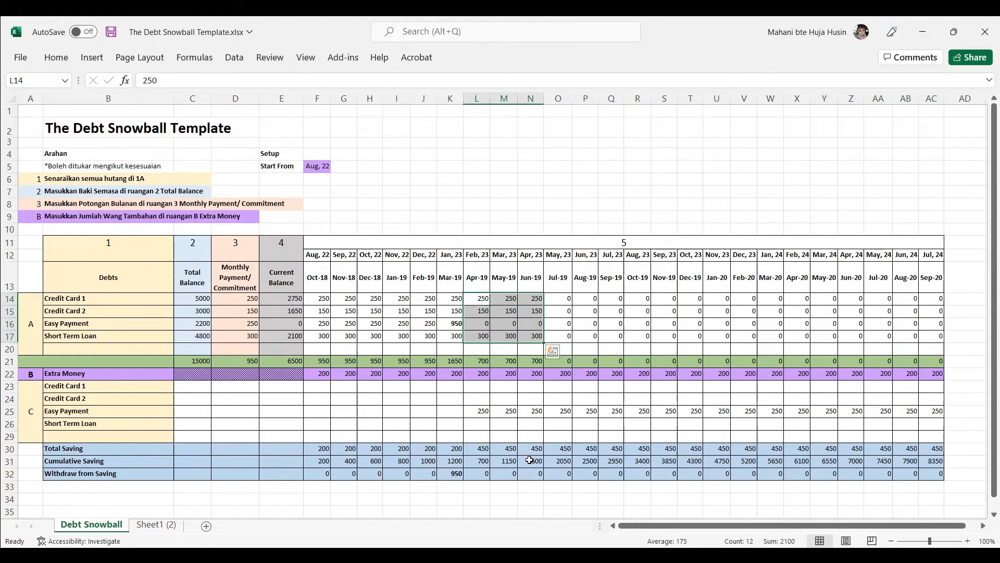
pyautogui.moveTo(544, 343); pyautogui.dragTo(568, 341)
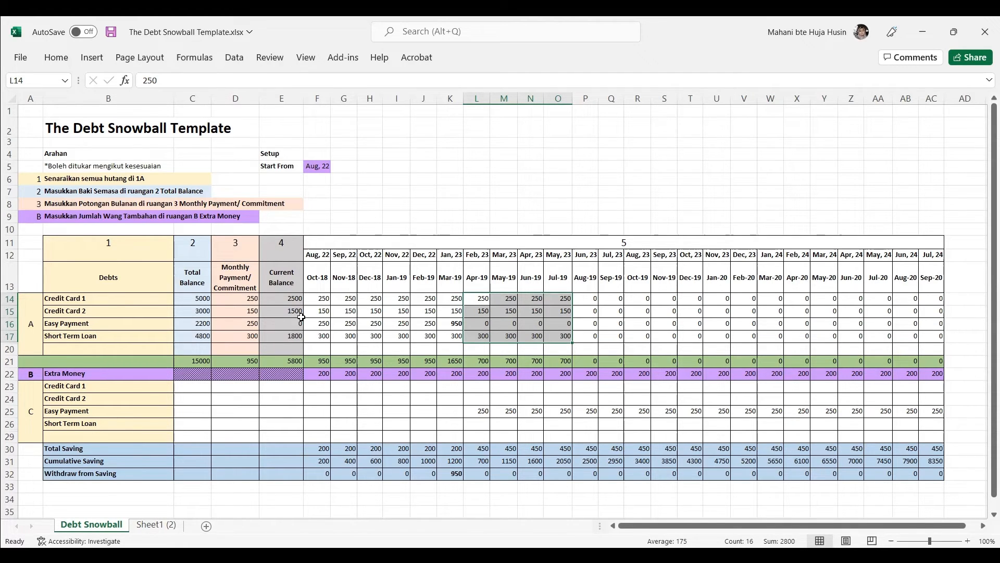
# Enter 1500 in bold as the Credit Card 2 payment for Jun, 23 in section A.
pyautogui.click(588, 309)
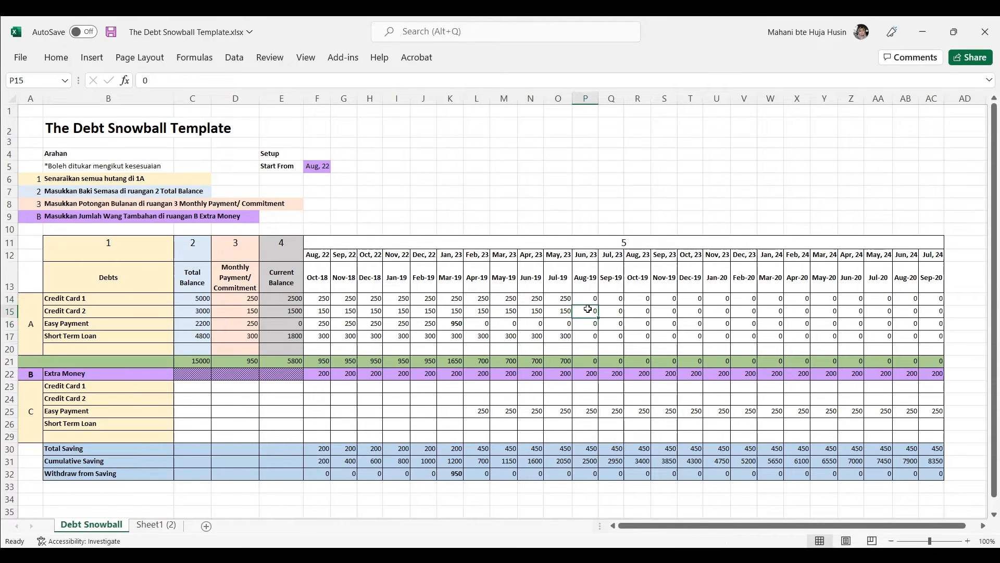
pyautogui.write('15')
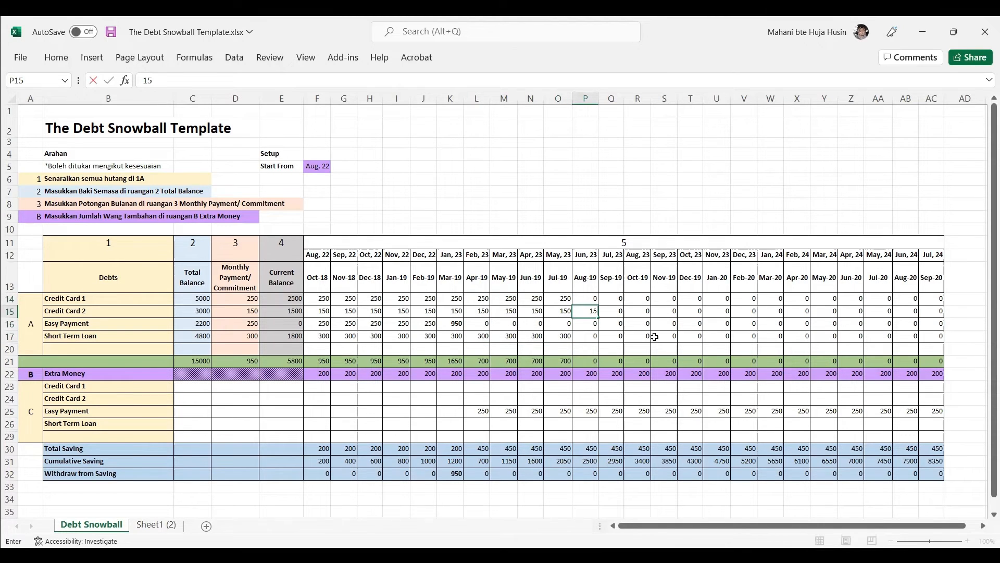
pyautogui.write('00')
pyautogui.press('Return')
pyautogui.click(587, 309)
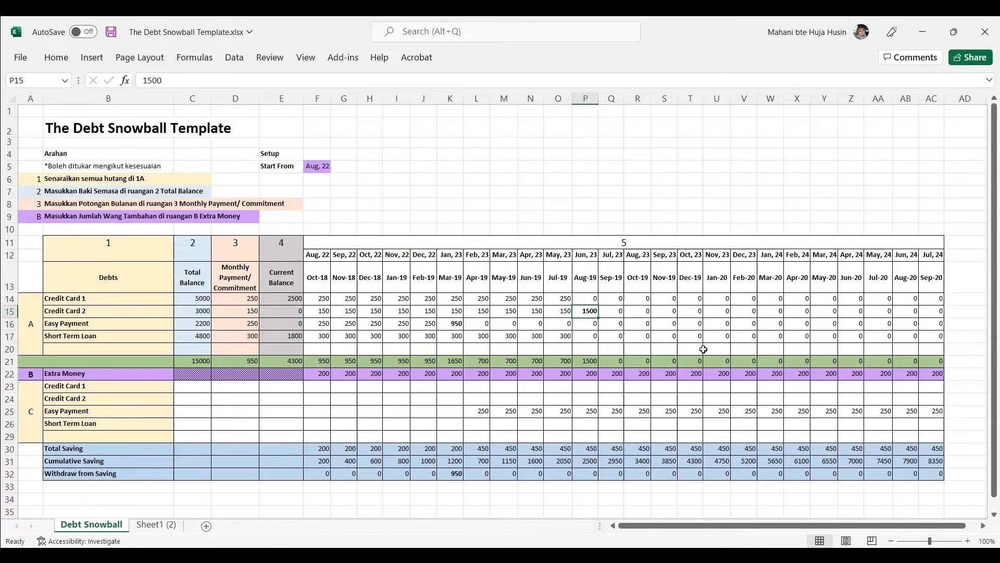
# Enter 1500 in bold as the Withdraw from Saving amount for Jun, 23.
pyautogui.click(595, 473)
pyautogui.write('1')
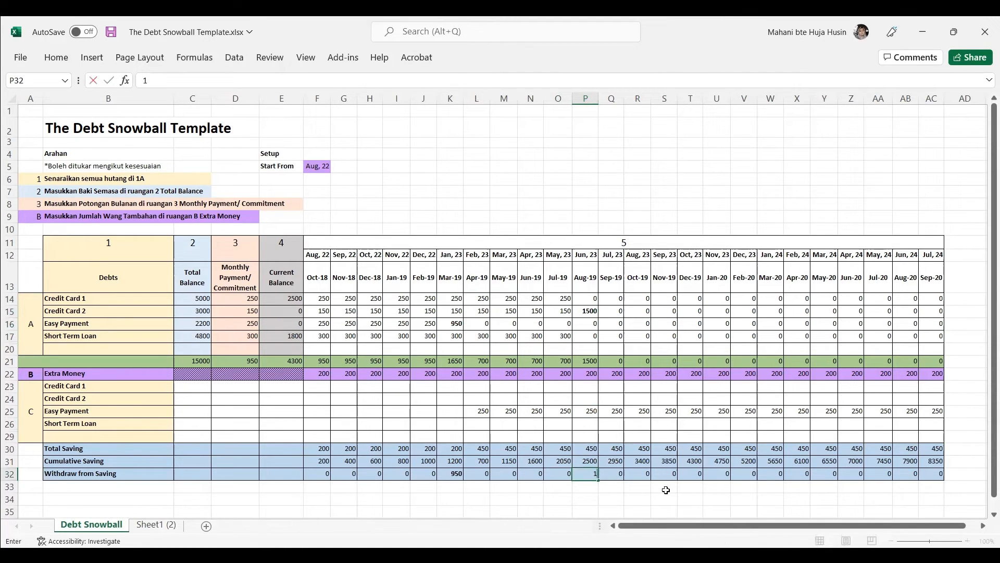
pyautogui.write('500')
pyautogui.click(622, 484)
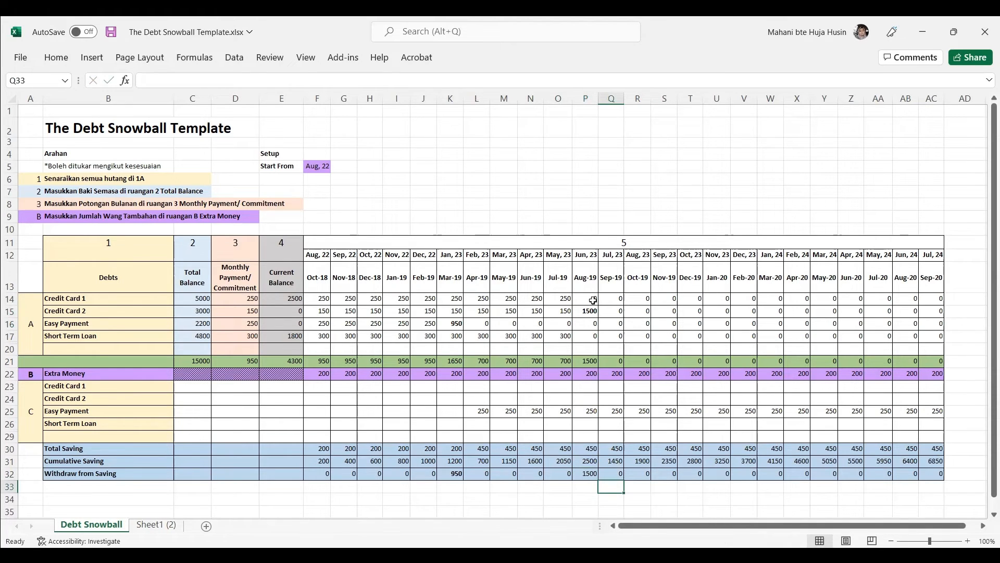
pyautogui.click(587, 474)
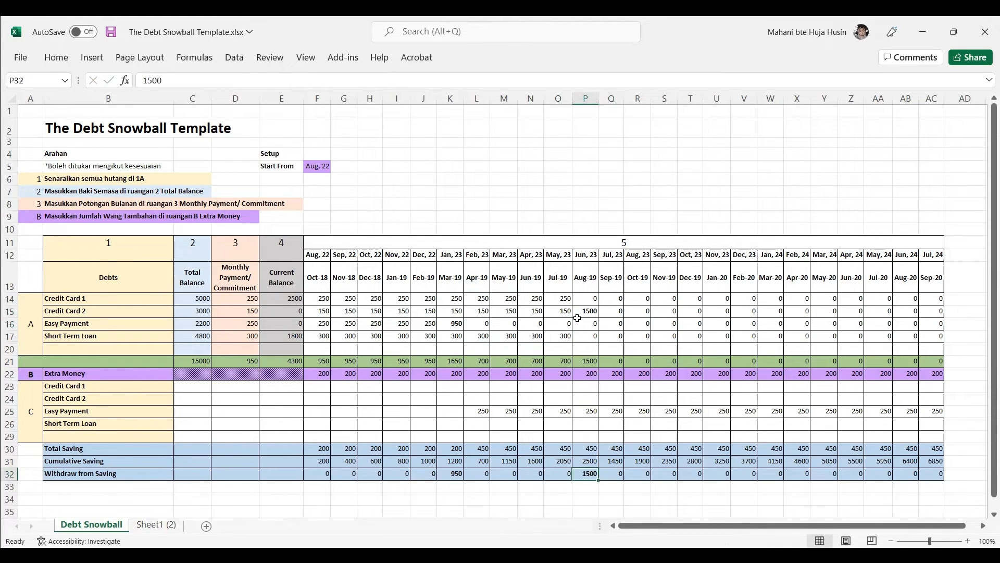
# Enter the Jun, 23 payments of 250 for Credit Card 1 and 300 for Short Term Loan in section A.
pyautogui.click(587, 298)
pyautogui.write('250')
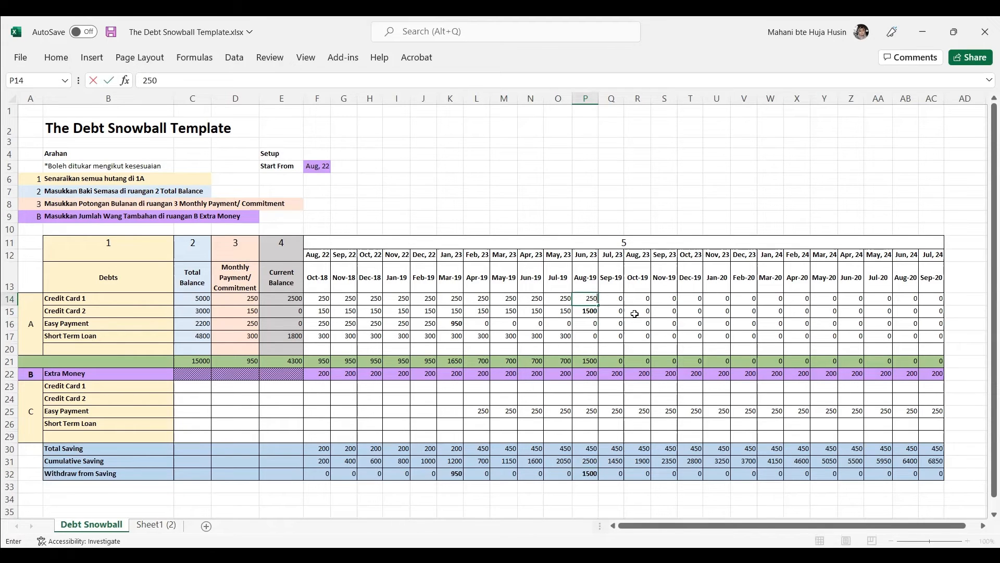
pyautogui.click(594, 334)
pyautogui.write('30')
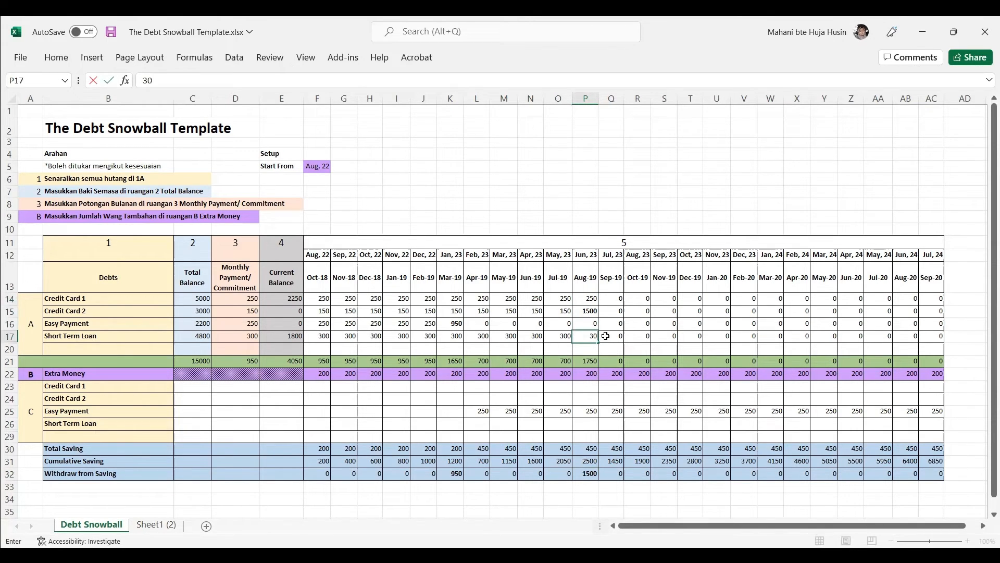
pyautogui.write('0')
# Enter the Jul, 23 payments of 250 for Credit Card 1 and 300 for Short Term Loan in section A.
pyautogui.click(613, 298)
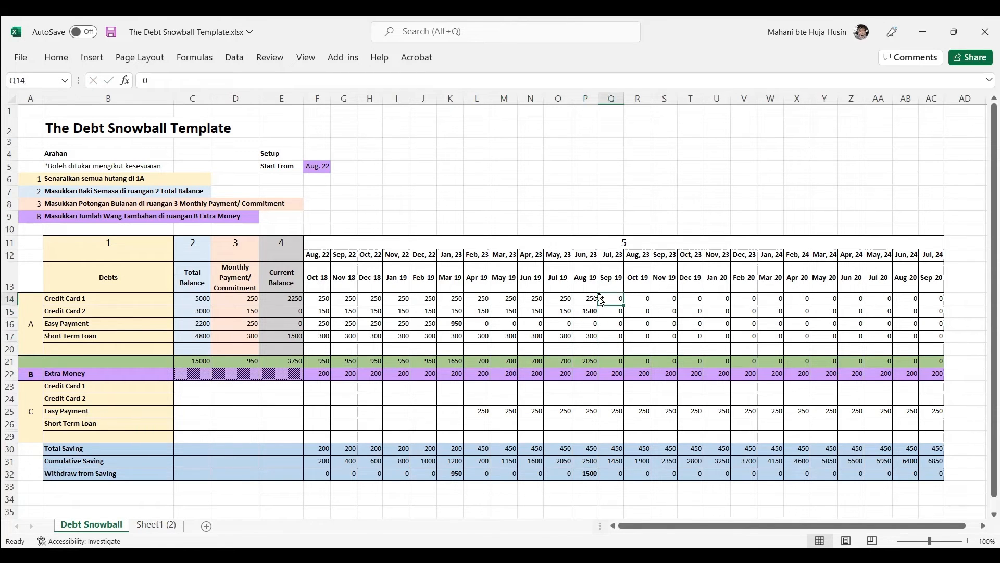
pyautogui.write('25')
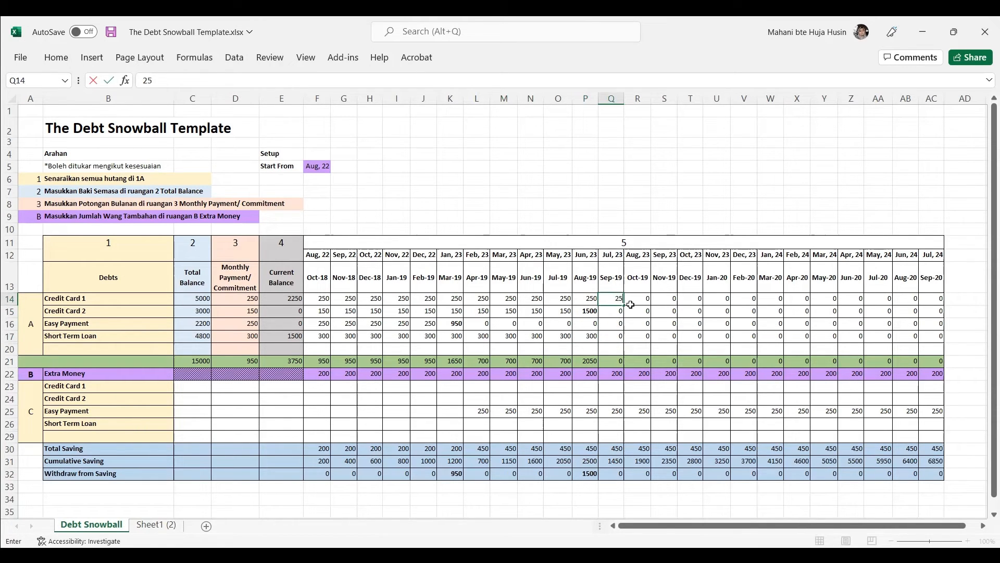
pyautogui.write('0')
pyautogui.click(611, 336)
pyautogui.write('3')
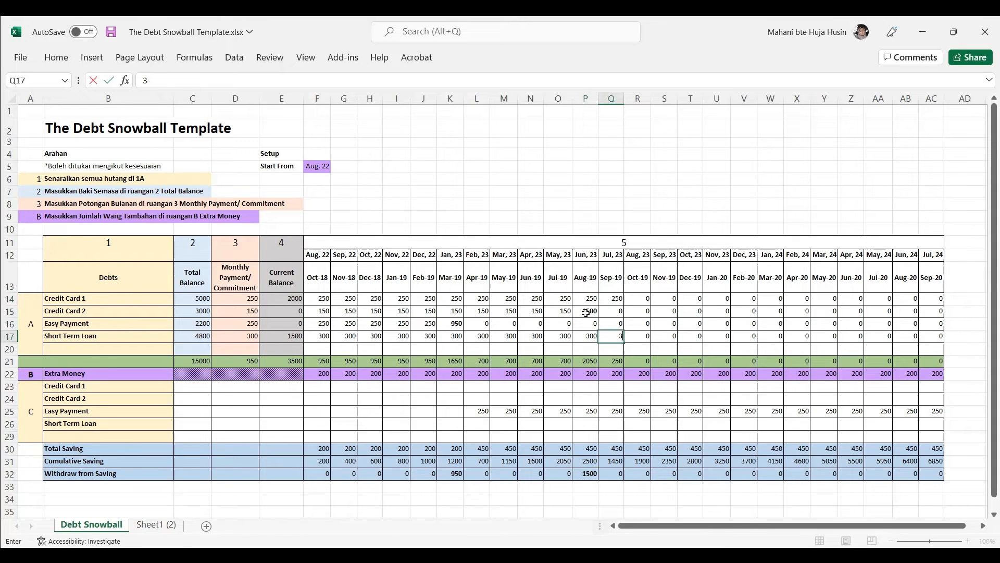
pyautogui.write('00')
pyautogui.click(586, 311)
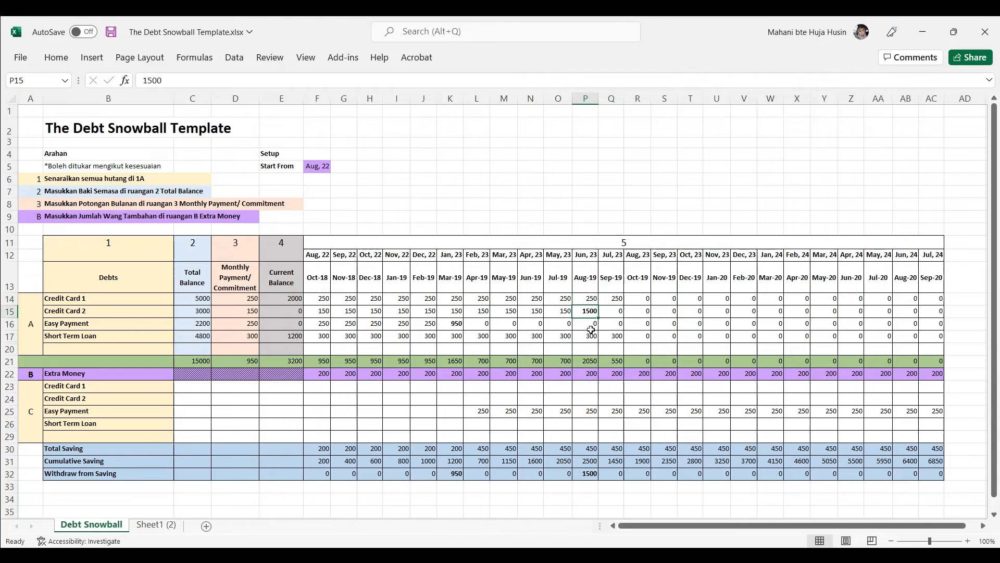
# Enter the freed-up 150 for Jul, 23 in section C's Credit Card 2 row and fill it through Jul, 24.
pyautogui.click(617, 397)
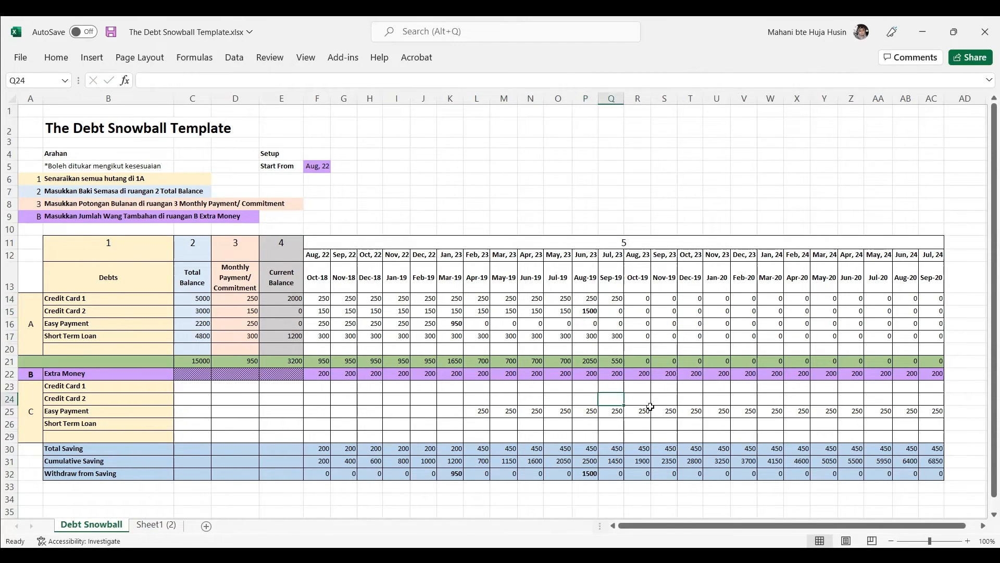
pyautogui.write('15')
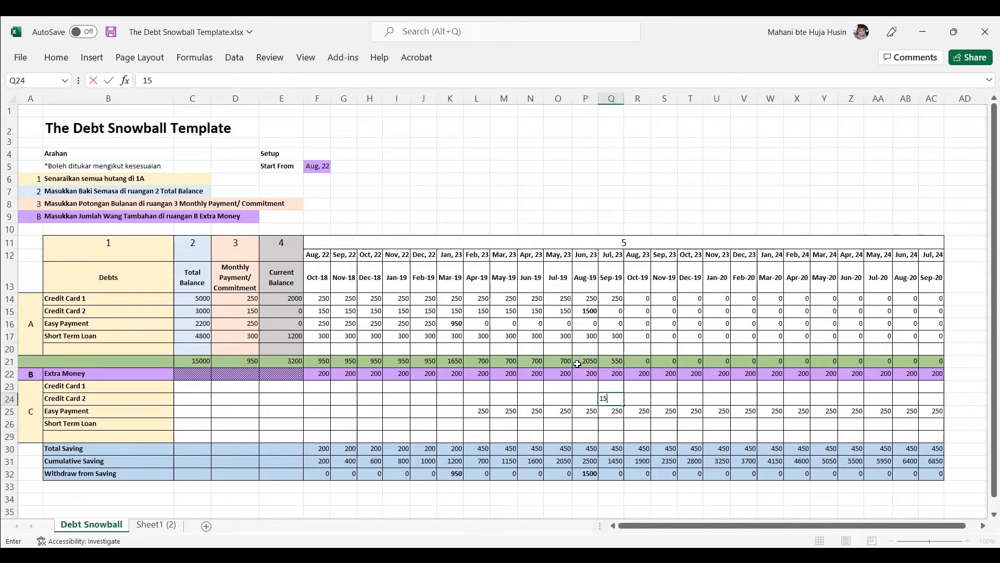
pyautogui.write('0')
pyautogui.press('Tab')
pyautogui.click(616, 399)
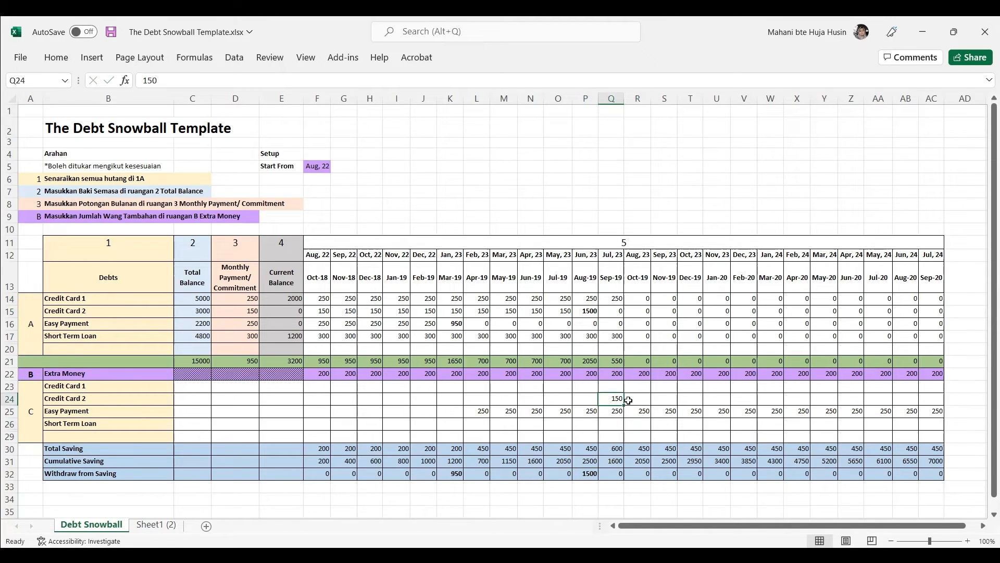
pyautogui.moveTo(624, 405); pyautogui.dragTo(646, 406)
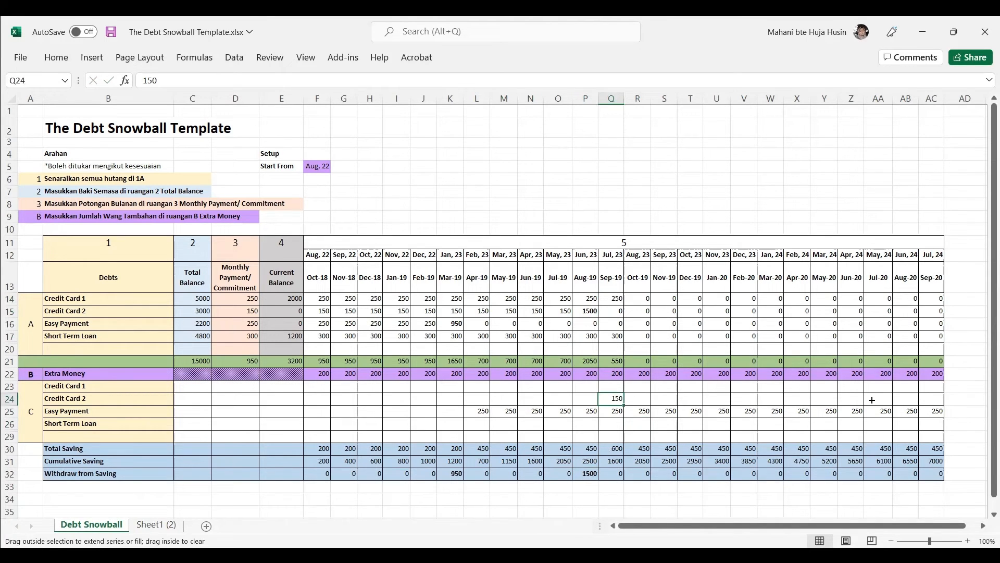
pyautogui.moveTo(950, 397); pyautogui.dragTo(940, 399)
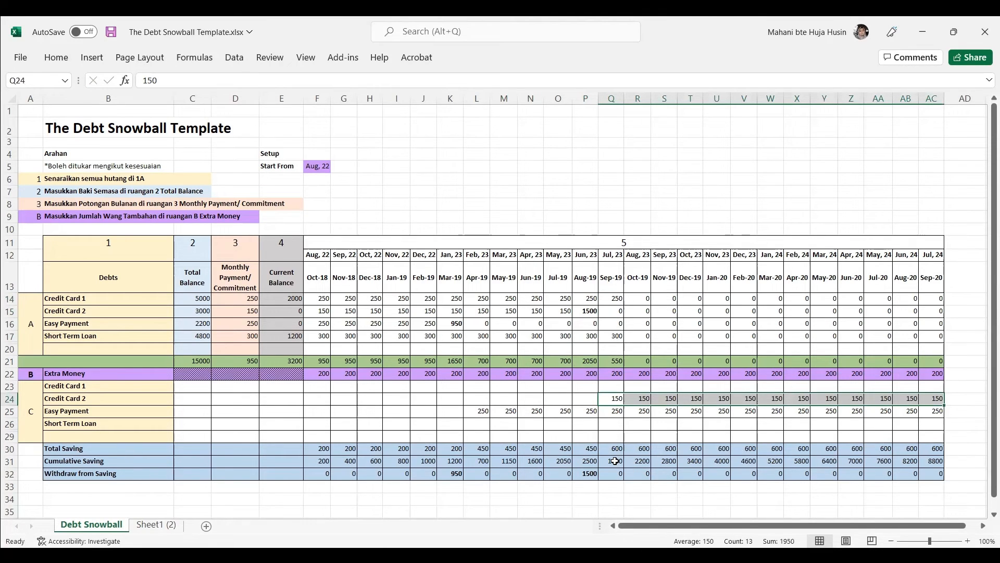
# Check Jul, 23 Cumulative Saving against the Short Term Loan balance and set that loan's Jul, 23 payment to 1500.
pyautogui.click(615, 461)
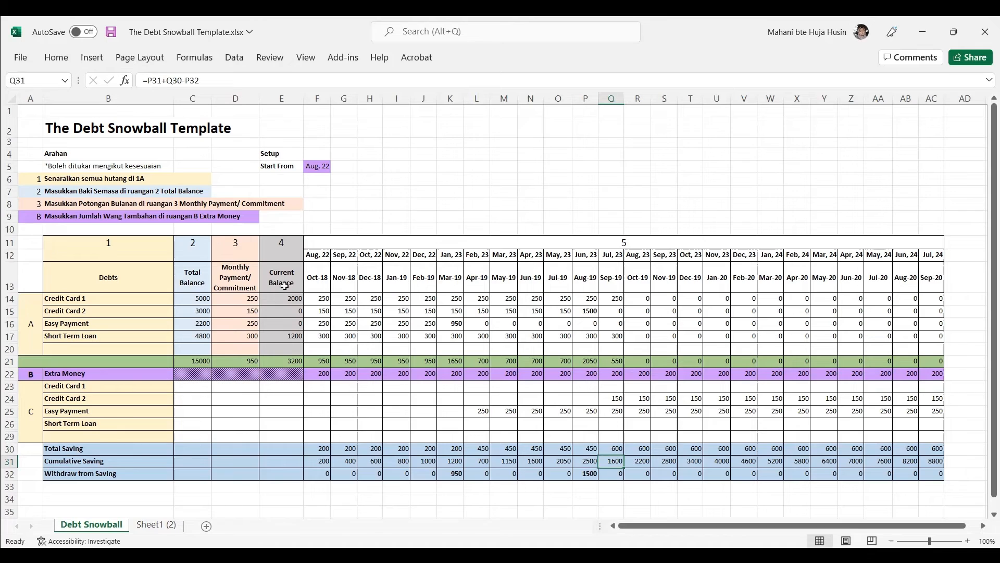
pyautogui.click(294, 336)
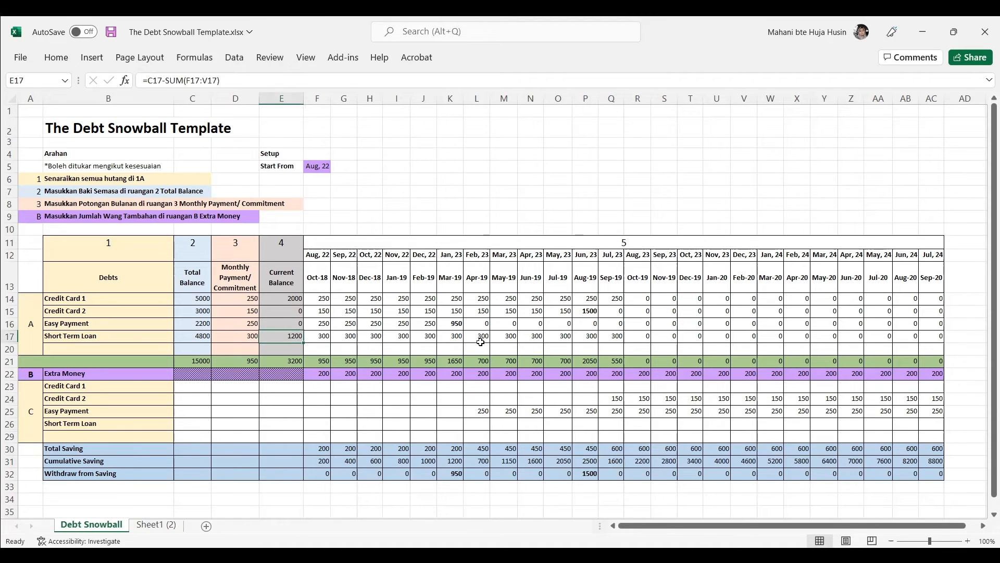
pyautogui.click(637, 337)
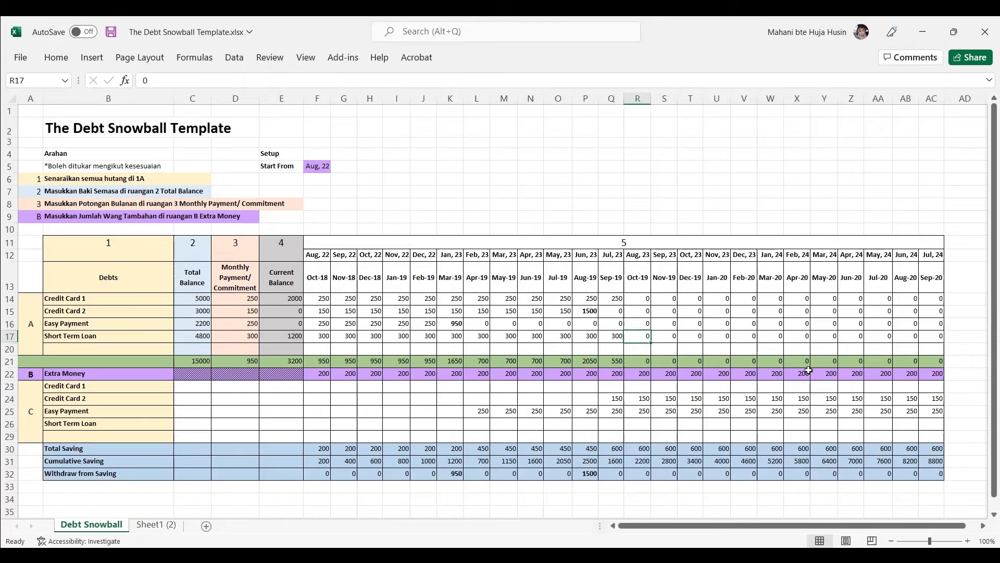
pyautogui.click(617, 336)
pyautogui.press('Delete')
pyautogui.write('1500')
pyautogui.click(660, 339)
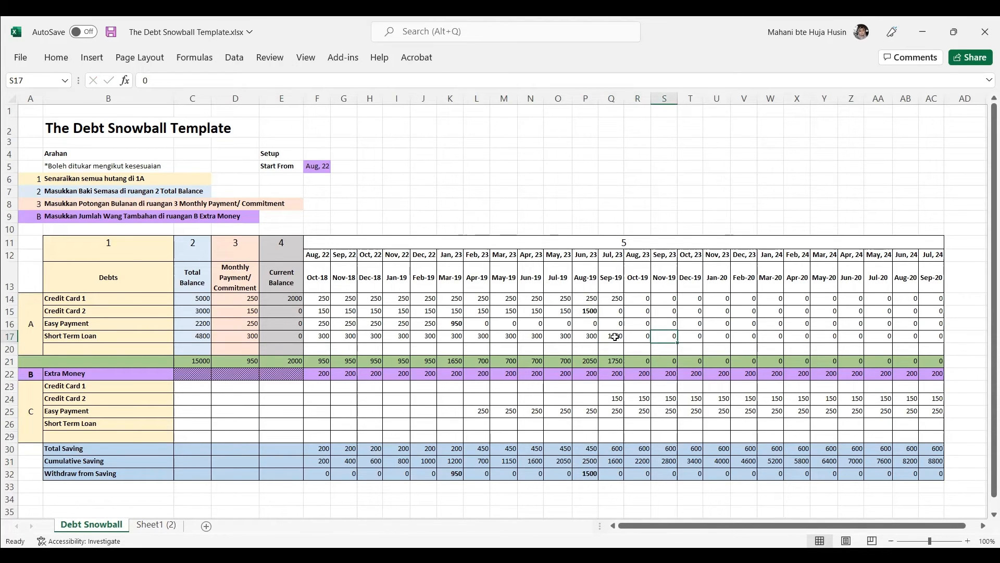
# Enter 1500 as the Withdraw from Saving amount for Jul, 23 and bold it along with that month's Short Term Loan payment.
pyautogui.click(614, 472)
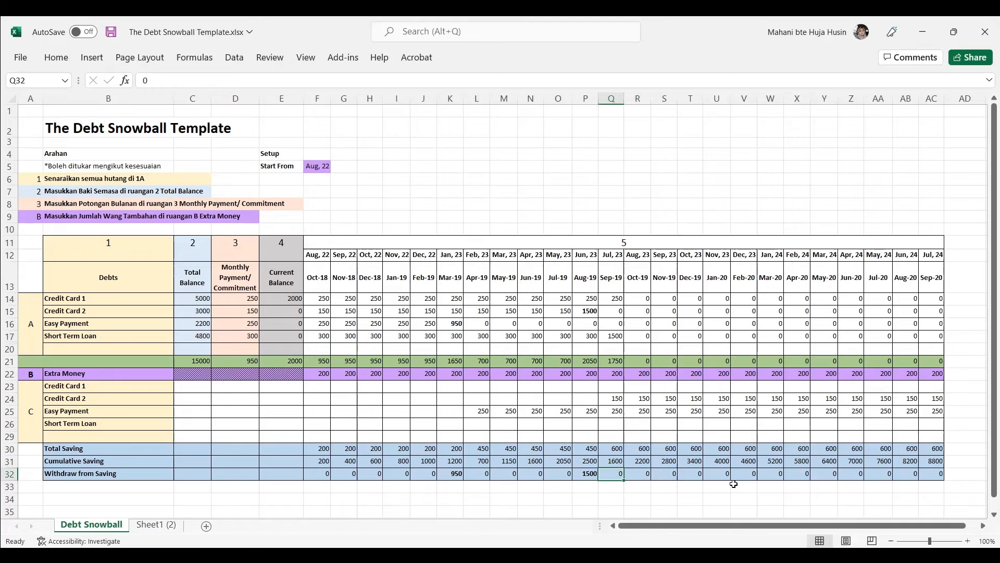
pyautogui.write('15')
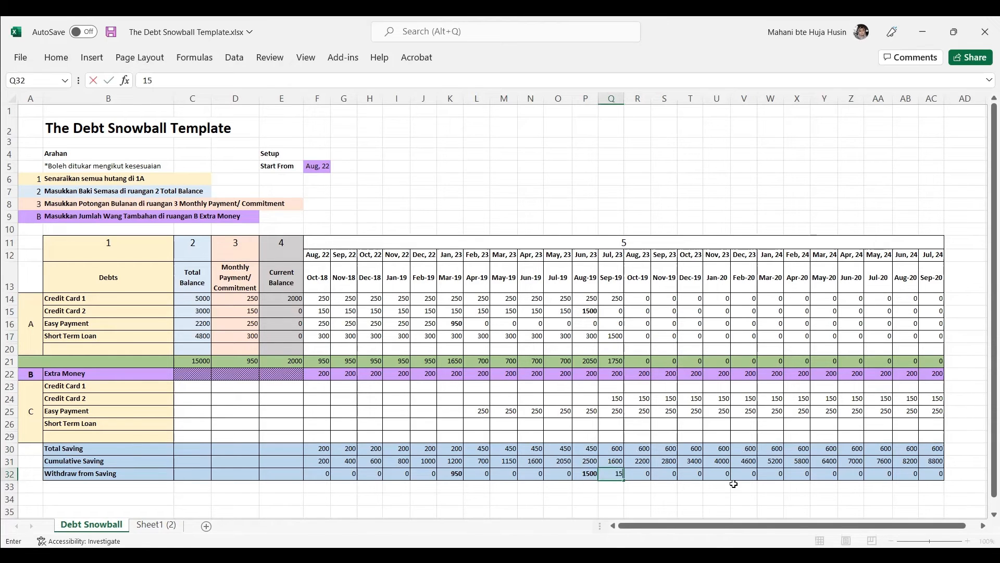
pyautogui.write('00')
pyautogui.click(620, 338)
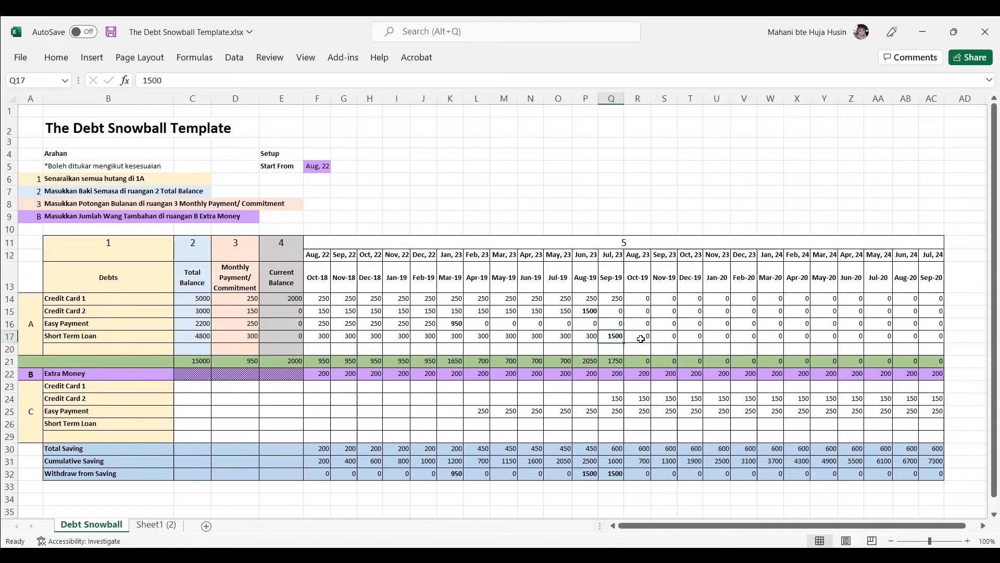
# Enter the freed-up 300 for Aug, 23 in section C's Short Term Loan row and fill it through Jul, 24.
pyautogui.click(645, 424)
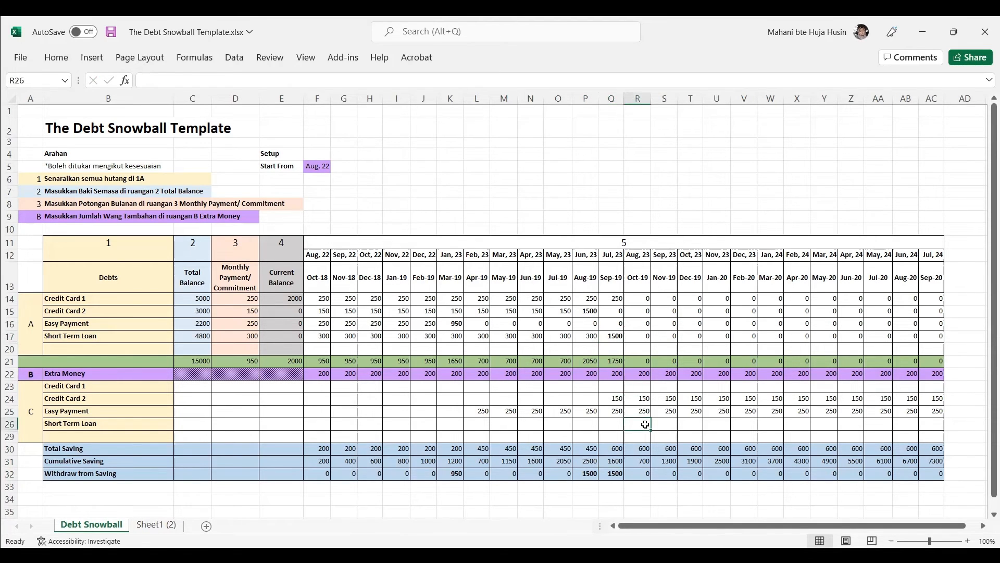
pyautogui.write('30')
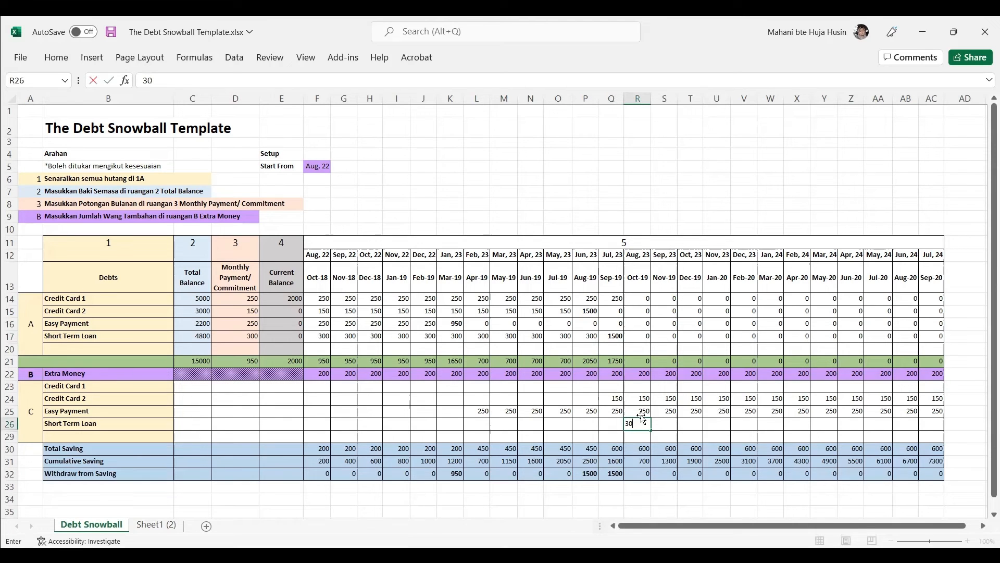
pyautogui.write('0')
pyautogui.hotkey('ctrl', 'Return')
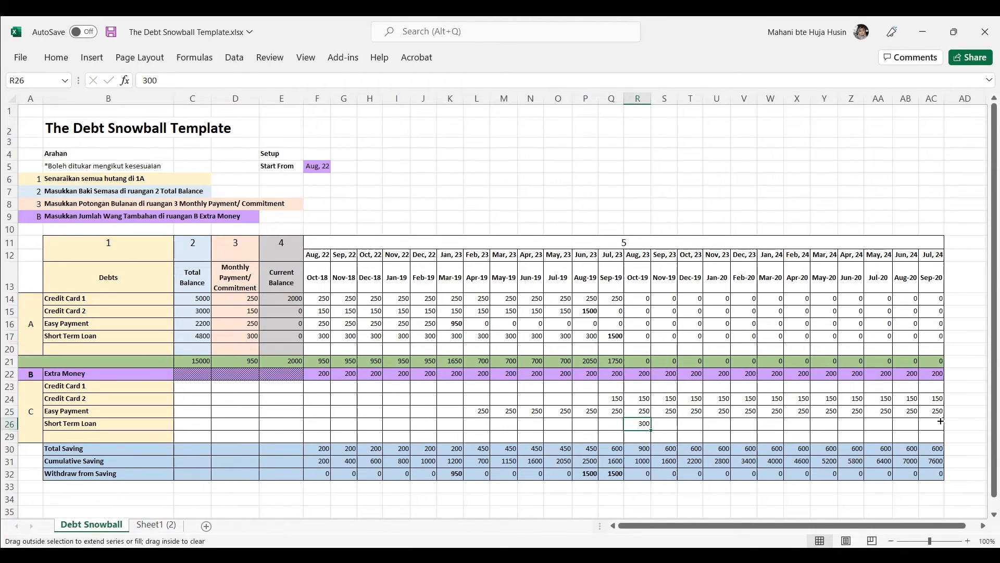
pyautogui.moveTo(941, 421); pyautogui.dragTo(940, 423)
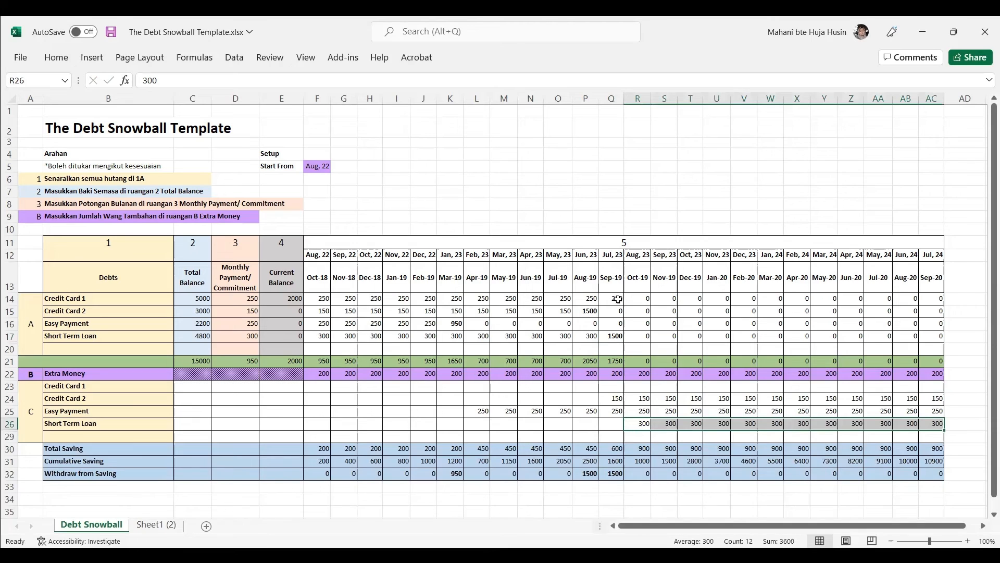
# Enter the Aug, 23 payment of 250 for Credit Card 1 in section A.
pyautogui.click(637, 337)
pyautogui.click(634, 299)
pyautogui.write('25')
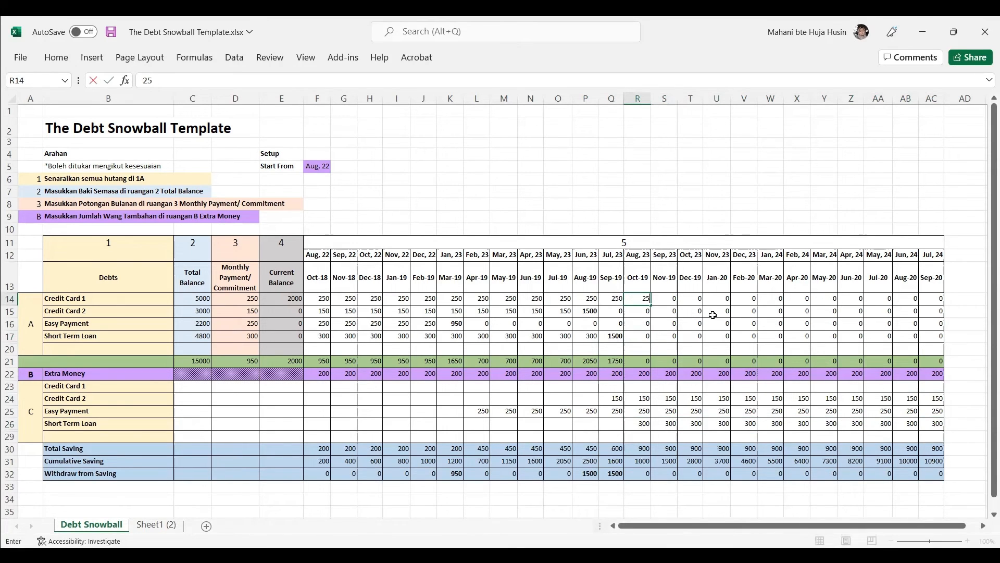
pyautogui.write('0')
pyautogui.click(700, 308)
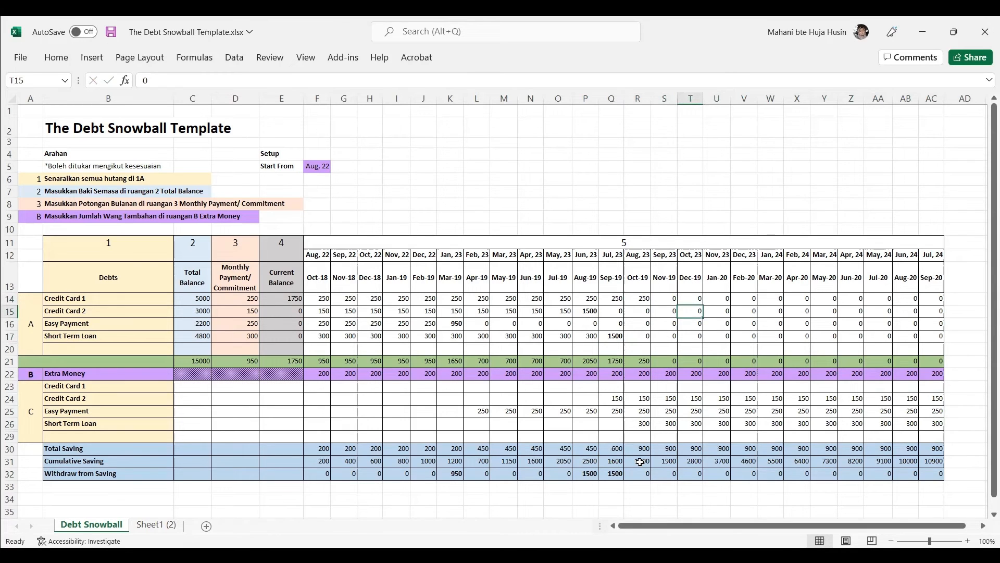
# Set Credit Card 1's Sep, 23 payment in section A to 1750.
pyautogui.click(648, 299)
pyautogui.moveTo(650, 304); pyautogui.dragTo(668, 303)
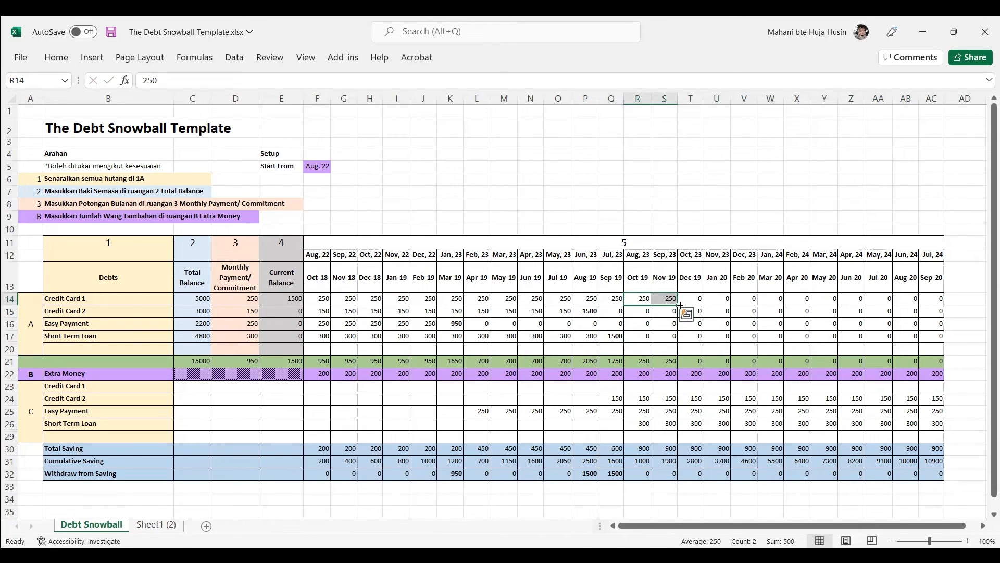
pyautogui.click(662, 300)
pyautogui.press('Delete')
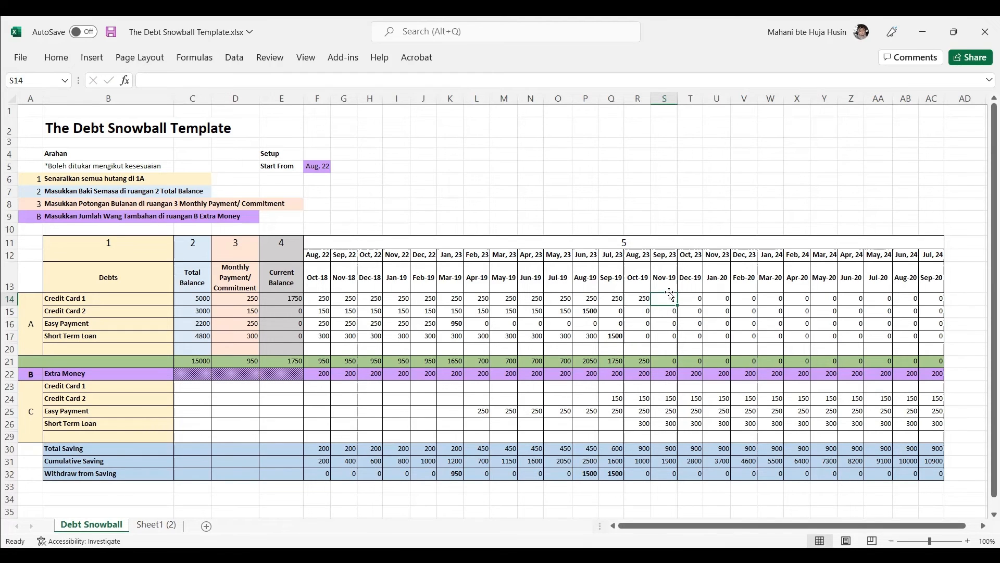
pyautogui.write('17')
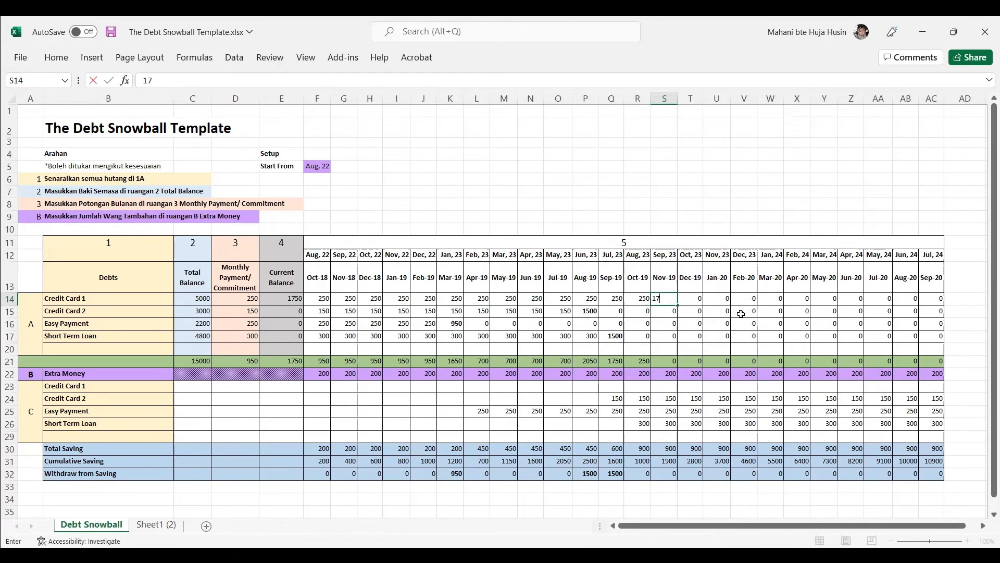
pyautogui.write('50')
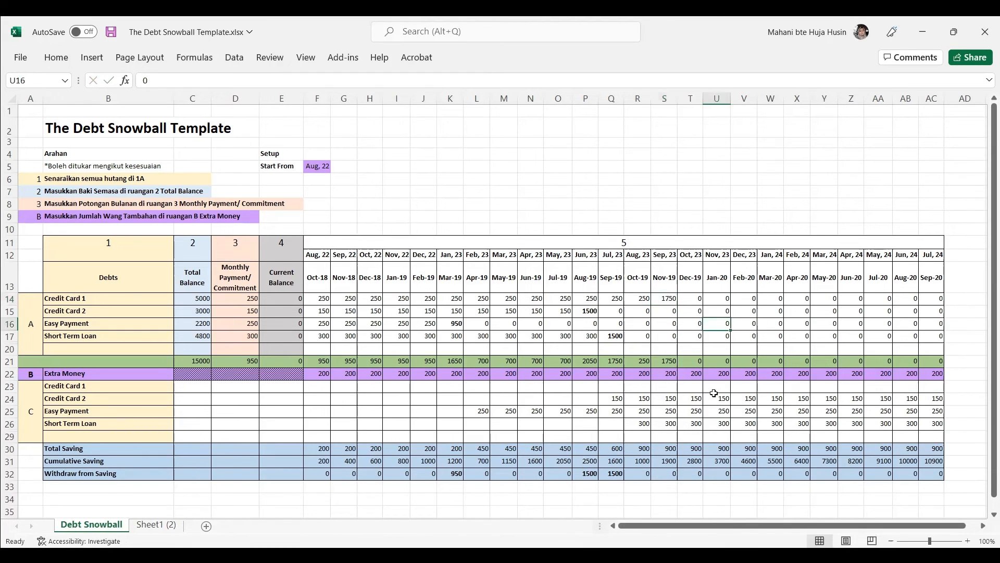
# Enter 1750 as the Withdraw from Saving amount for Sep, 23 and make it bold.
pyautogui.click(669, 472)
pyautogui.write('17')
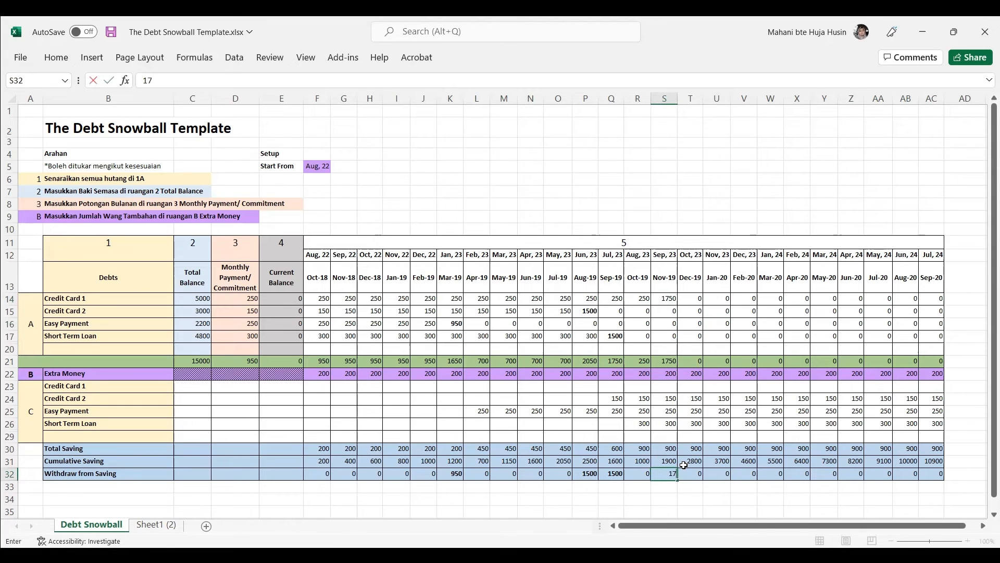
pyautogui.write('50')
pyautogui.click(718, 482)
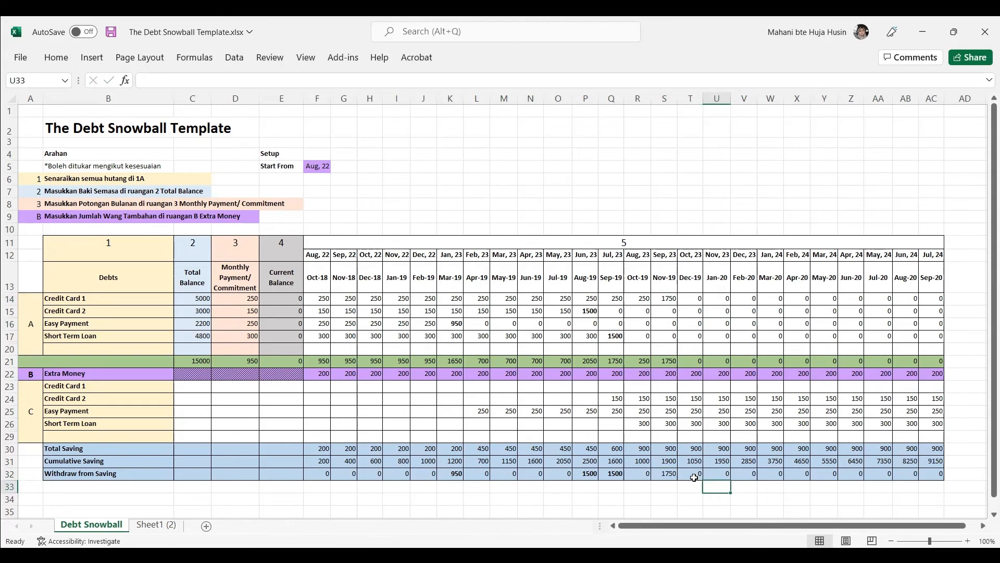
pyautogui.click(670, 475)
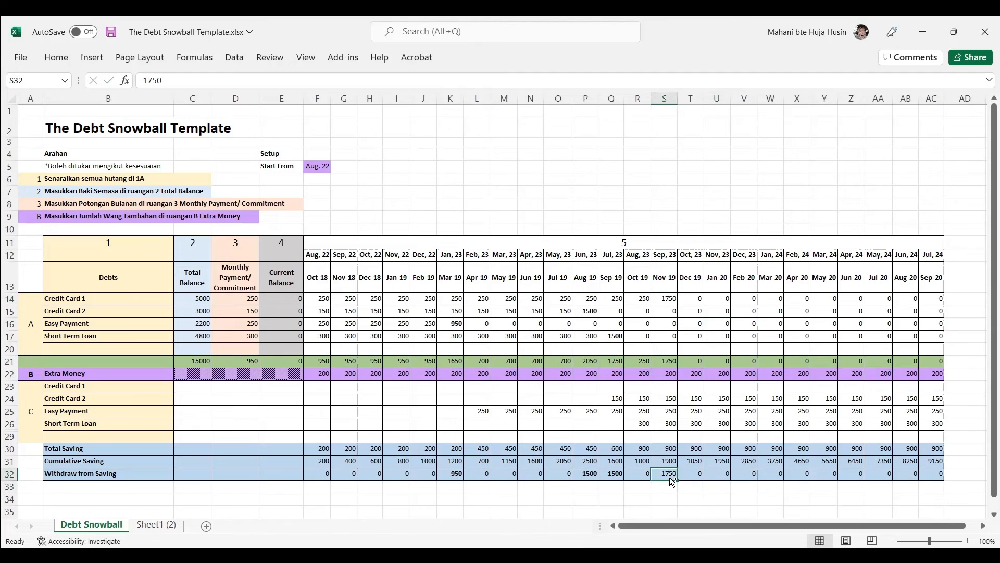
pyautogui.click(695, 459)
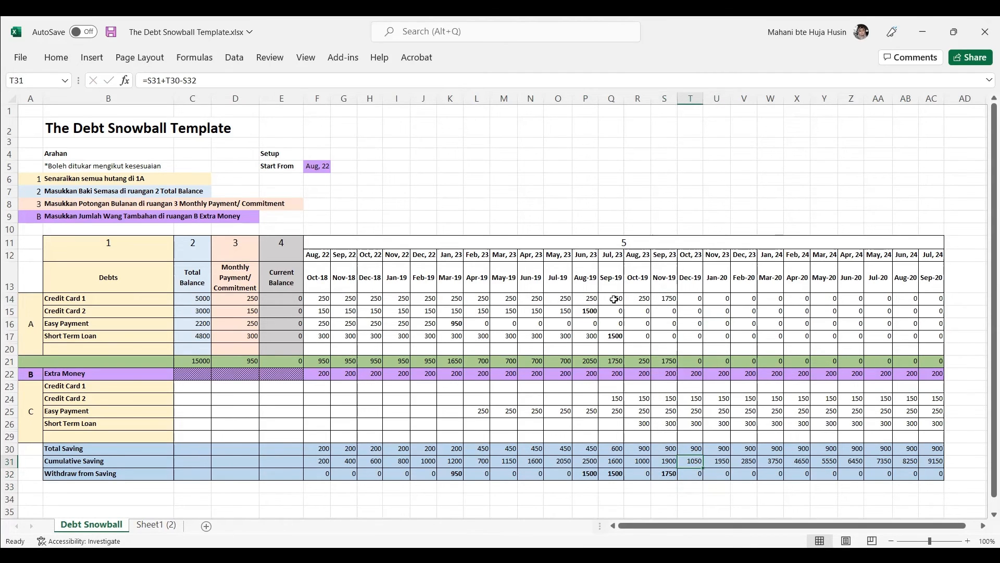
# Enter the freed-up 250 for Oct, 23 in section C's Credit Card 1 row and fill it through Jul, 24.
pyautogui.click(672, 299)
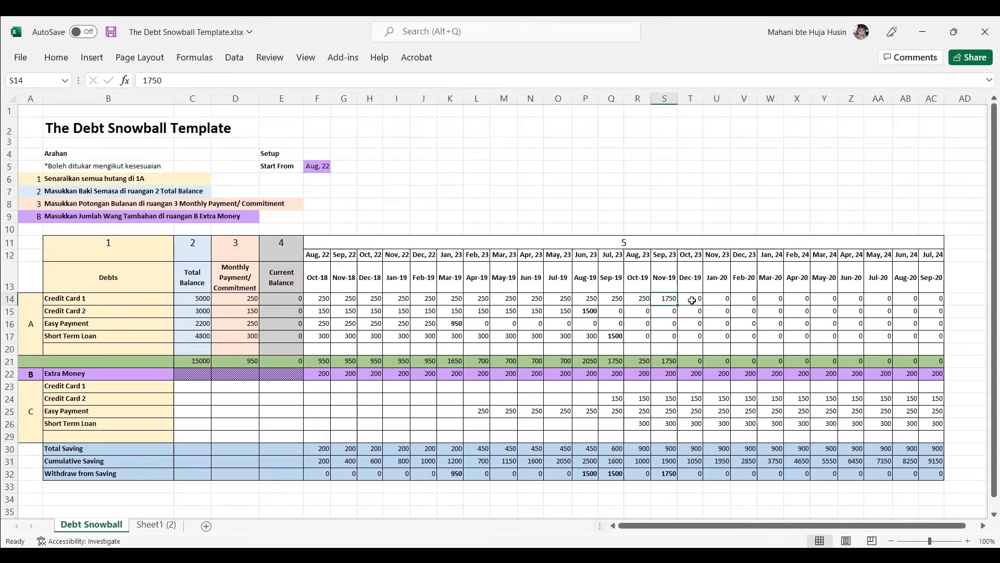
pyautogui.click(694, 385)
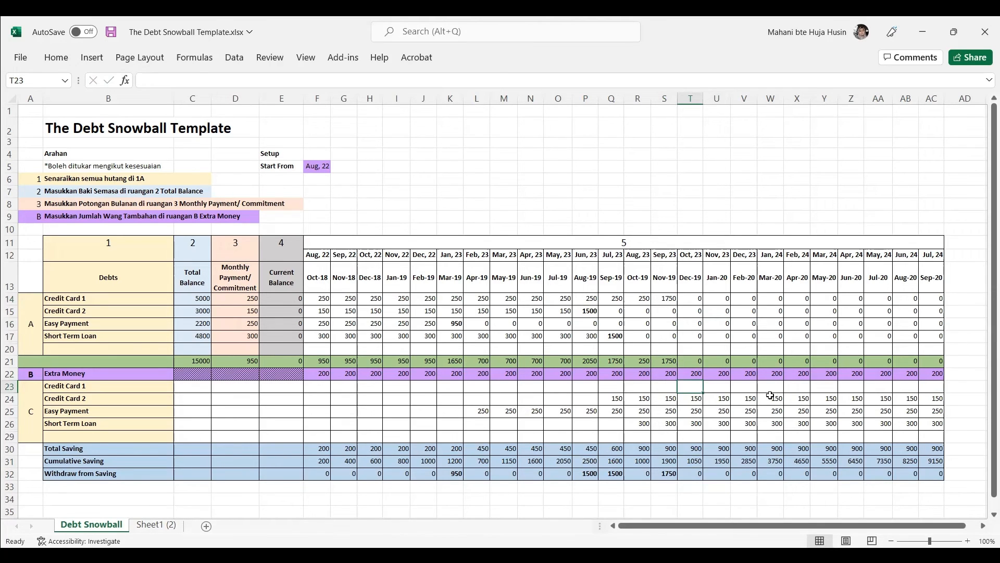
pyautogui.write('250')
pyautogui.moveTo(692, 376); pyautogui.dragTo(732, 391)
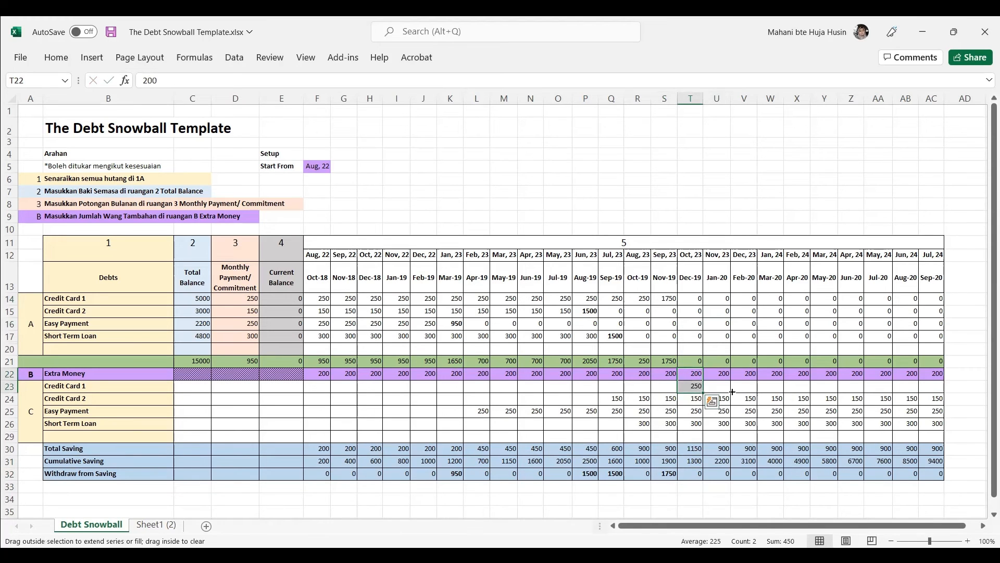
pyautogui.moveTo(873, 386); pyautogui.dragTo(945, 402)
pyautogui.click(824, 499)
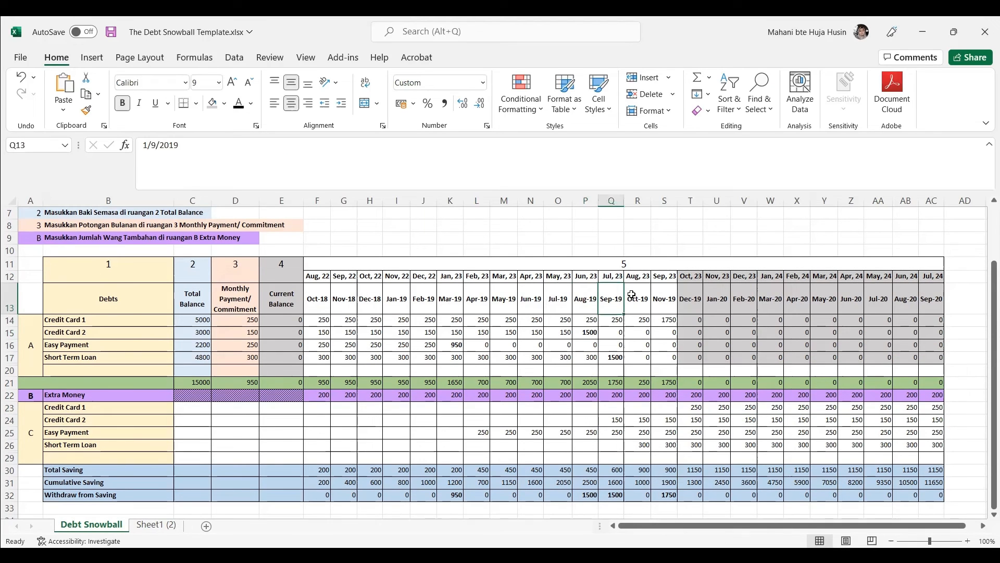
# Review the final payoff months, the Total Balance sum, and the Oct, 23 freed-up amount and Total Saving.
pyautogui.click(633, 292)
pyautogui.click(667, 294)
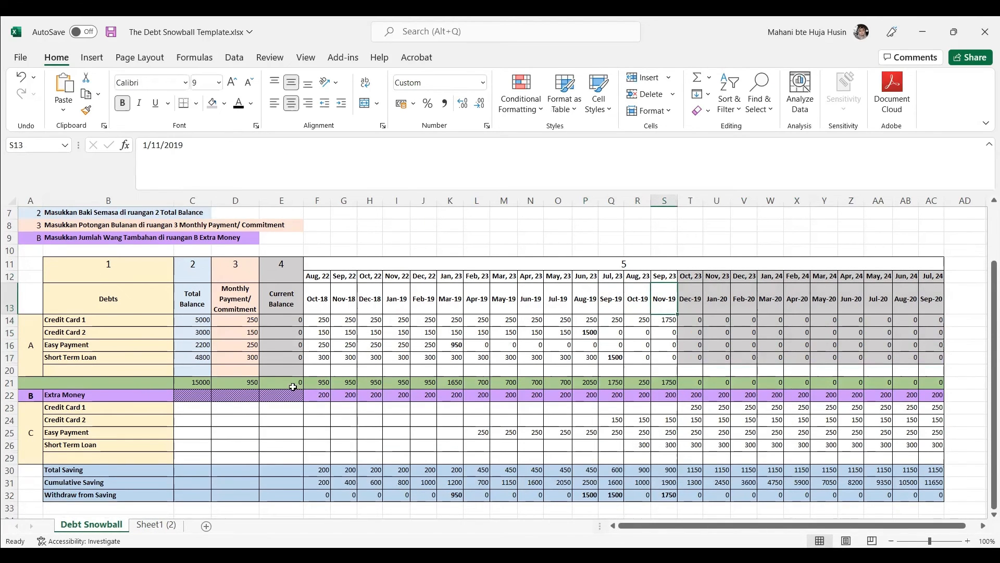
pyautogui.click(196, 383)
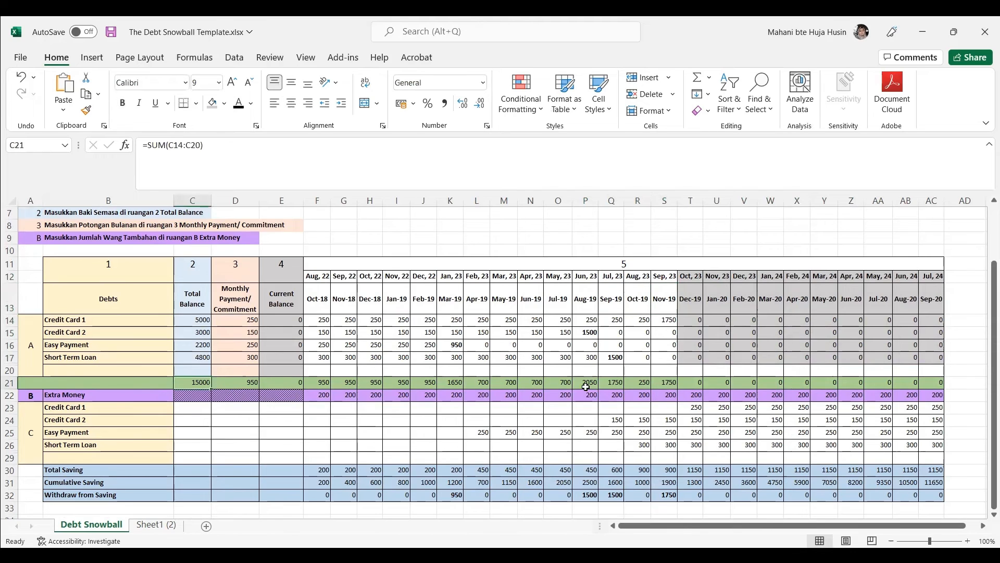
pyautogui.scroll(-1, 827, 390)
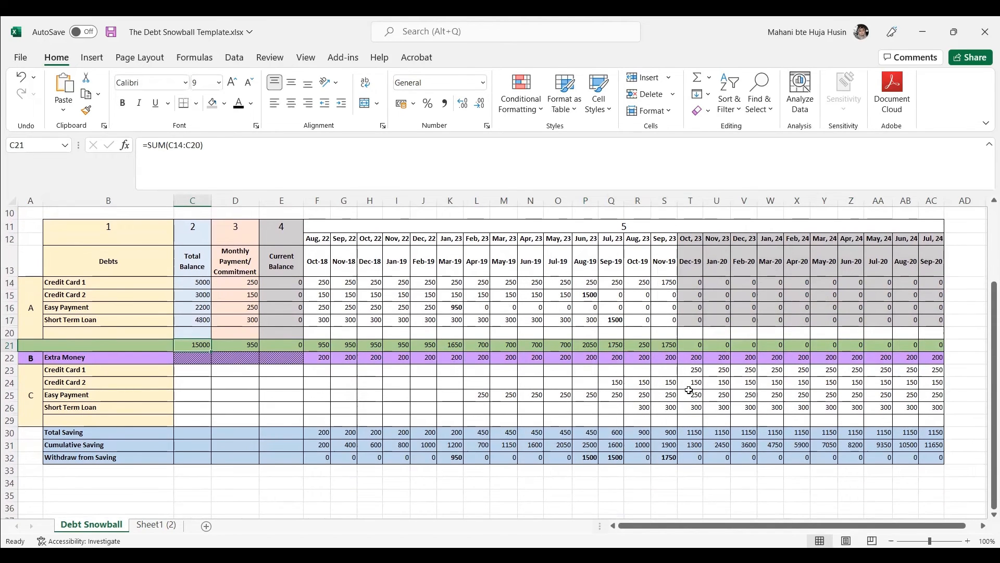
pyautogui.click(695, 369)
pyautogui.click(693, 433)
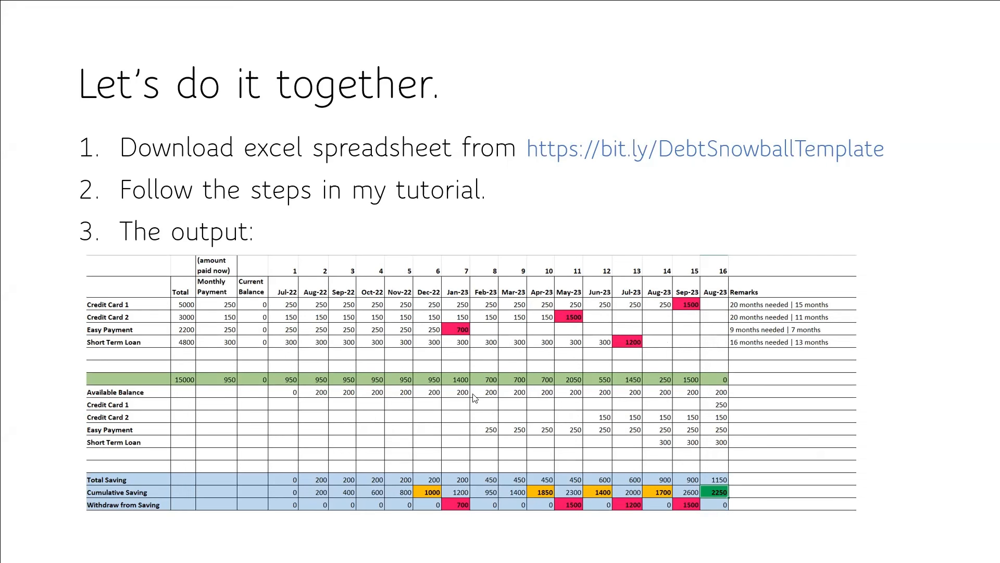
pyautogui.click(722, 384)
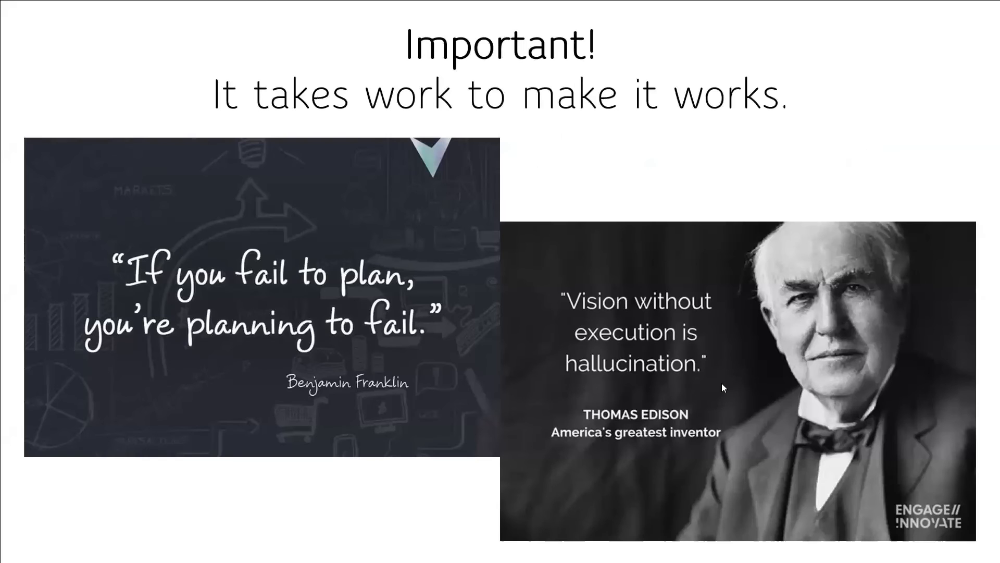